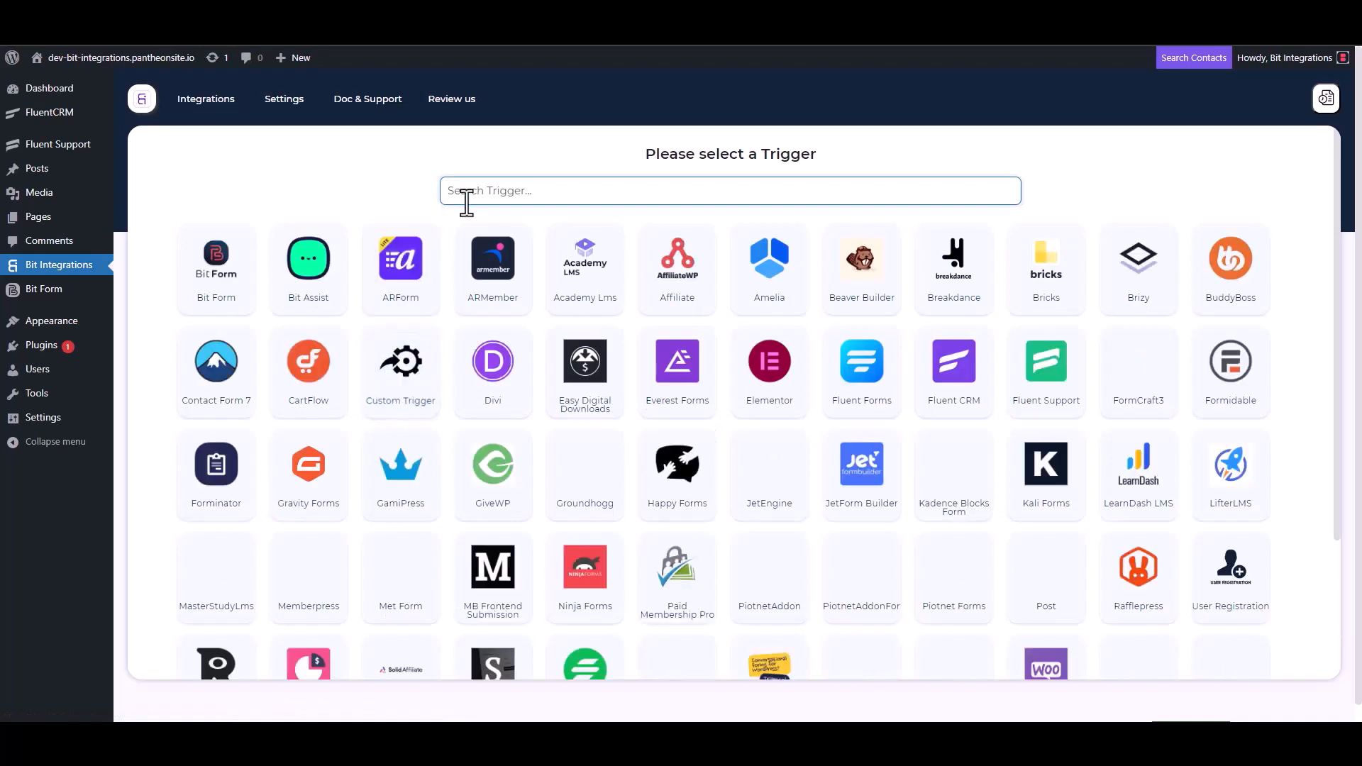
Choose Fluent Support as the trigger, copy its webhook URL, and start fetching test data.
click(1048, 392)
click(969, 342)
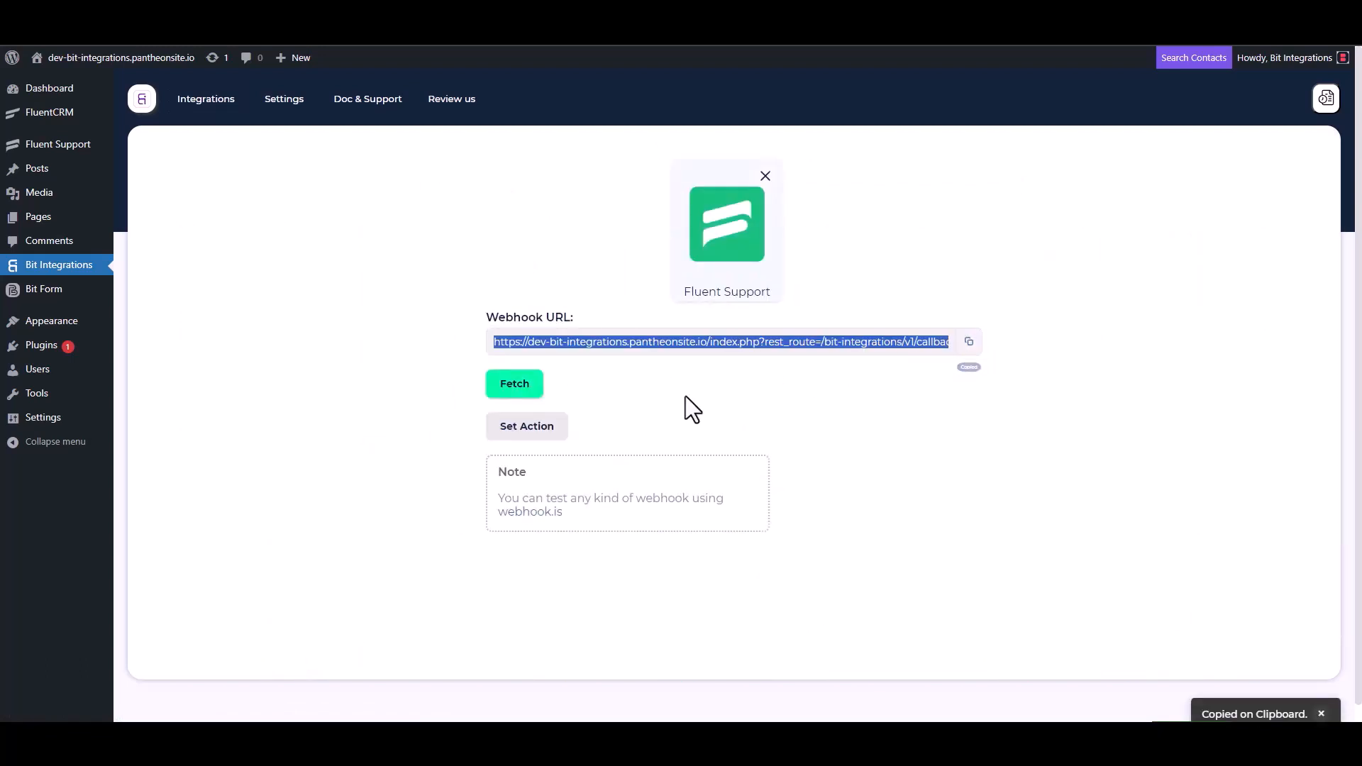
click(513, 391)
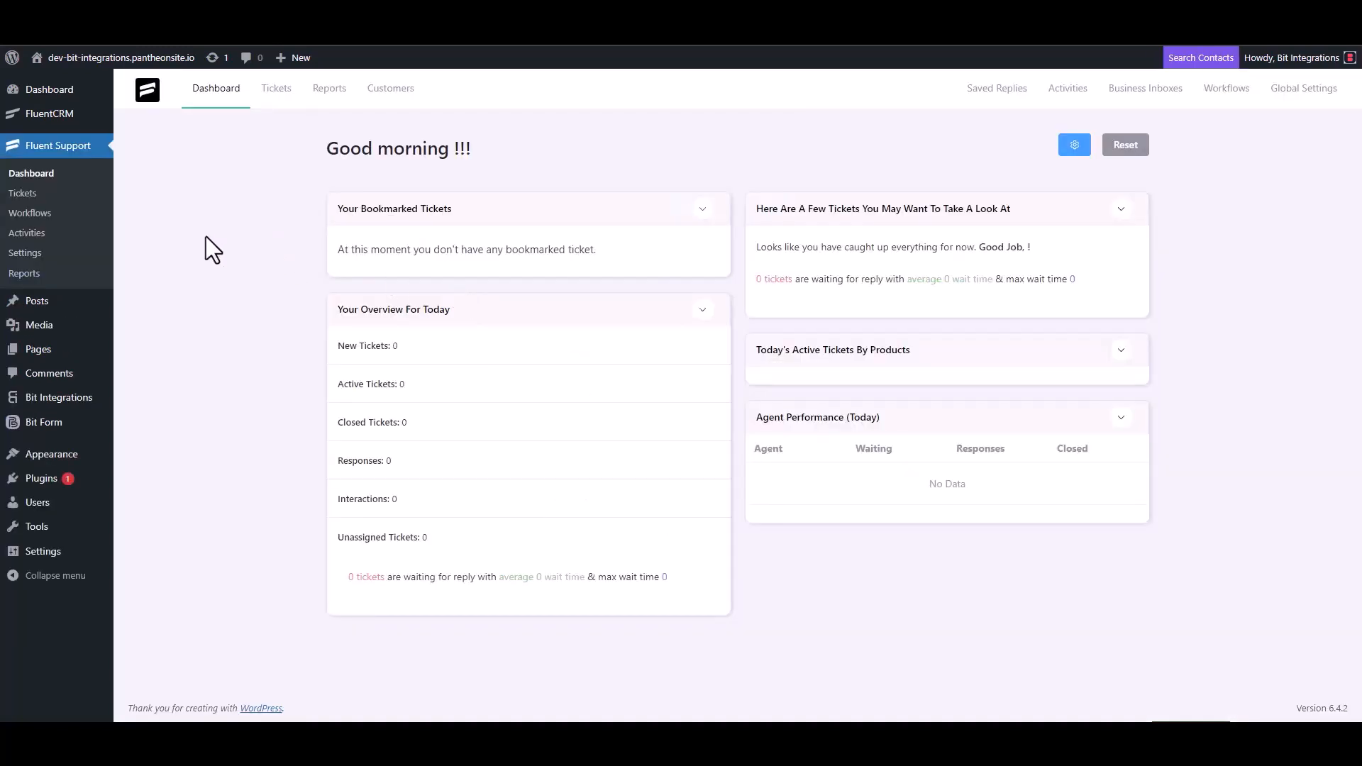
Create an automatic Fluent Support workflow named 'Bit Integrations' and open its editor.
click(49, 213)
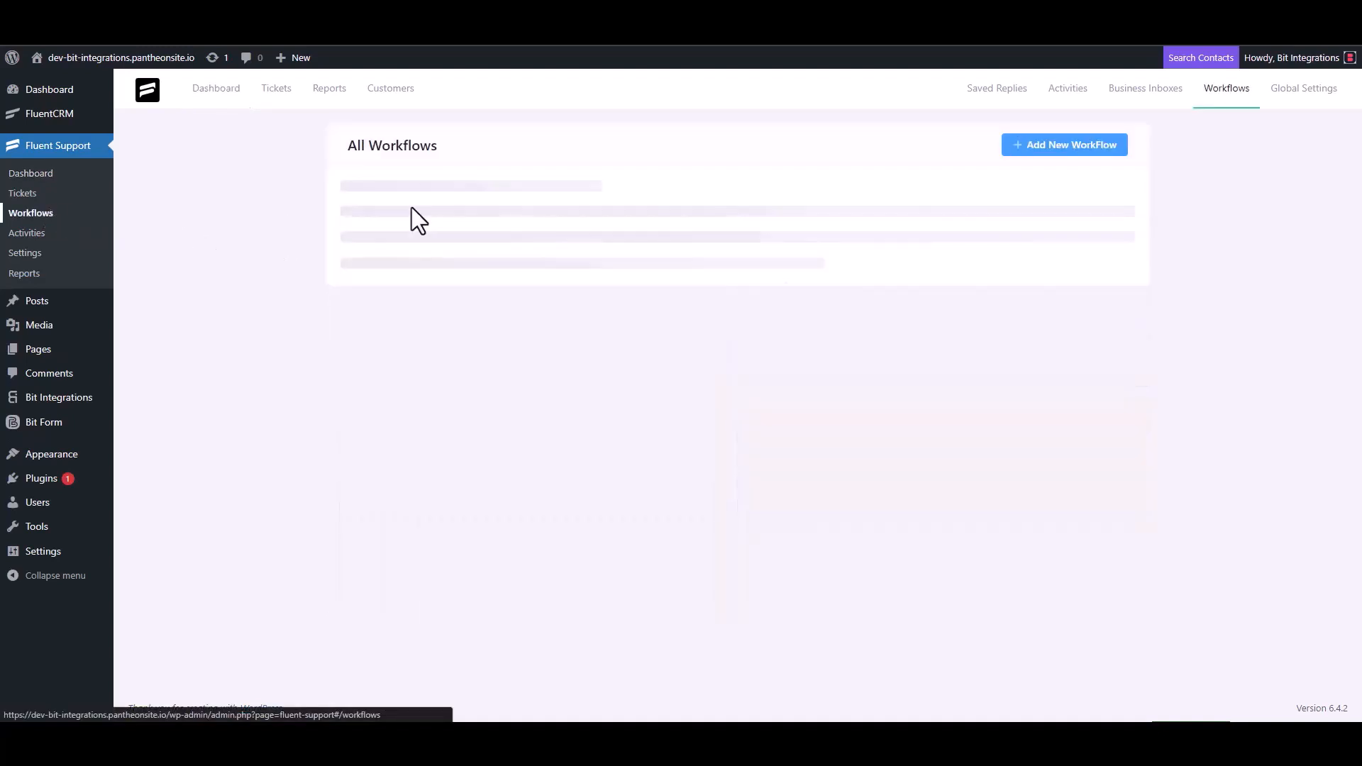
click(1046, 151)
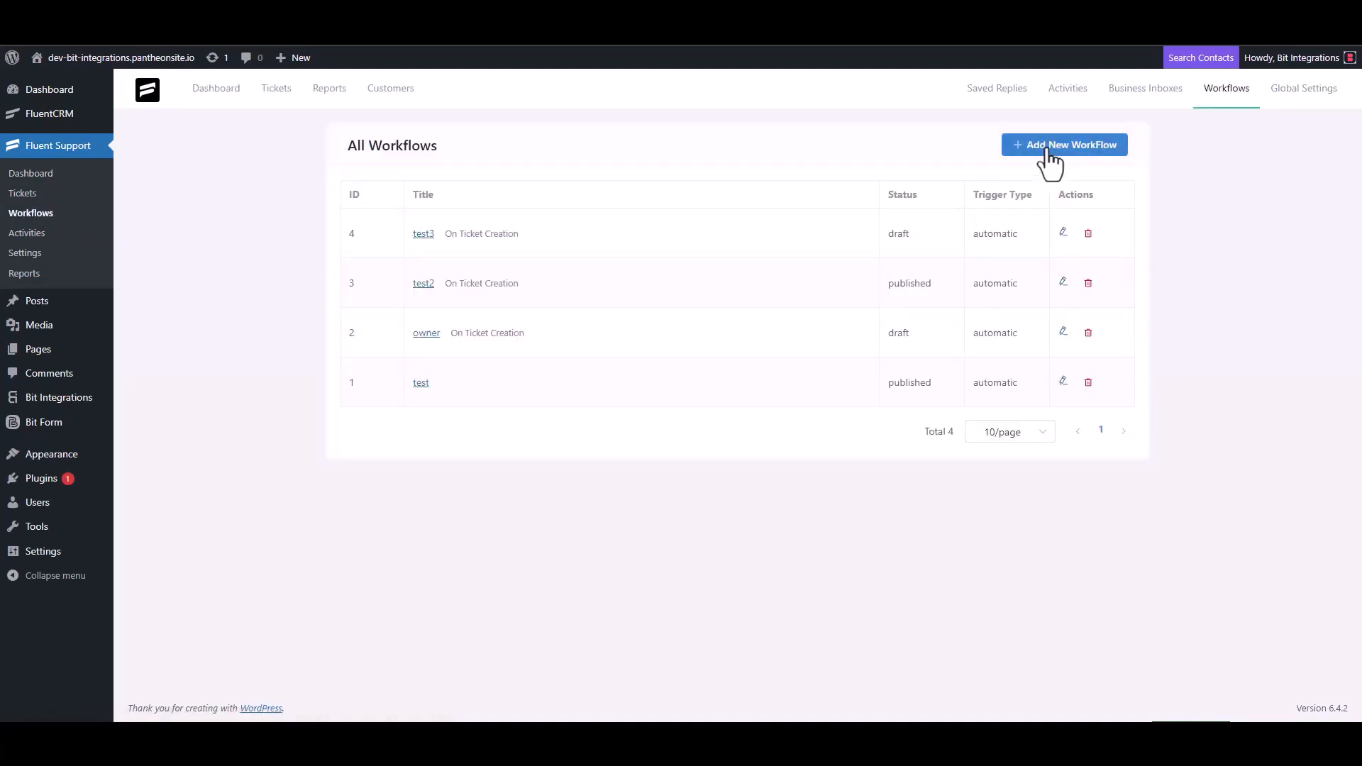
click(412, 170)
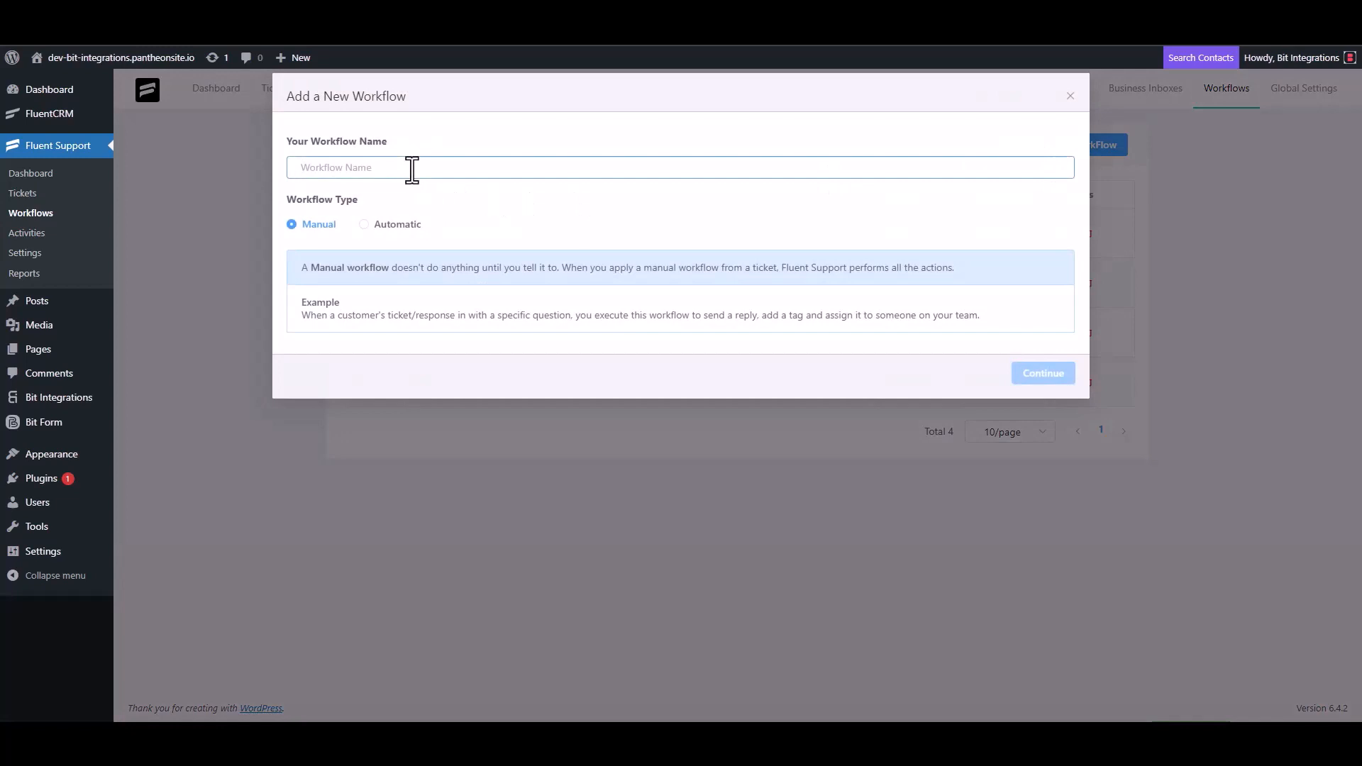
text(Bit)
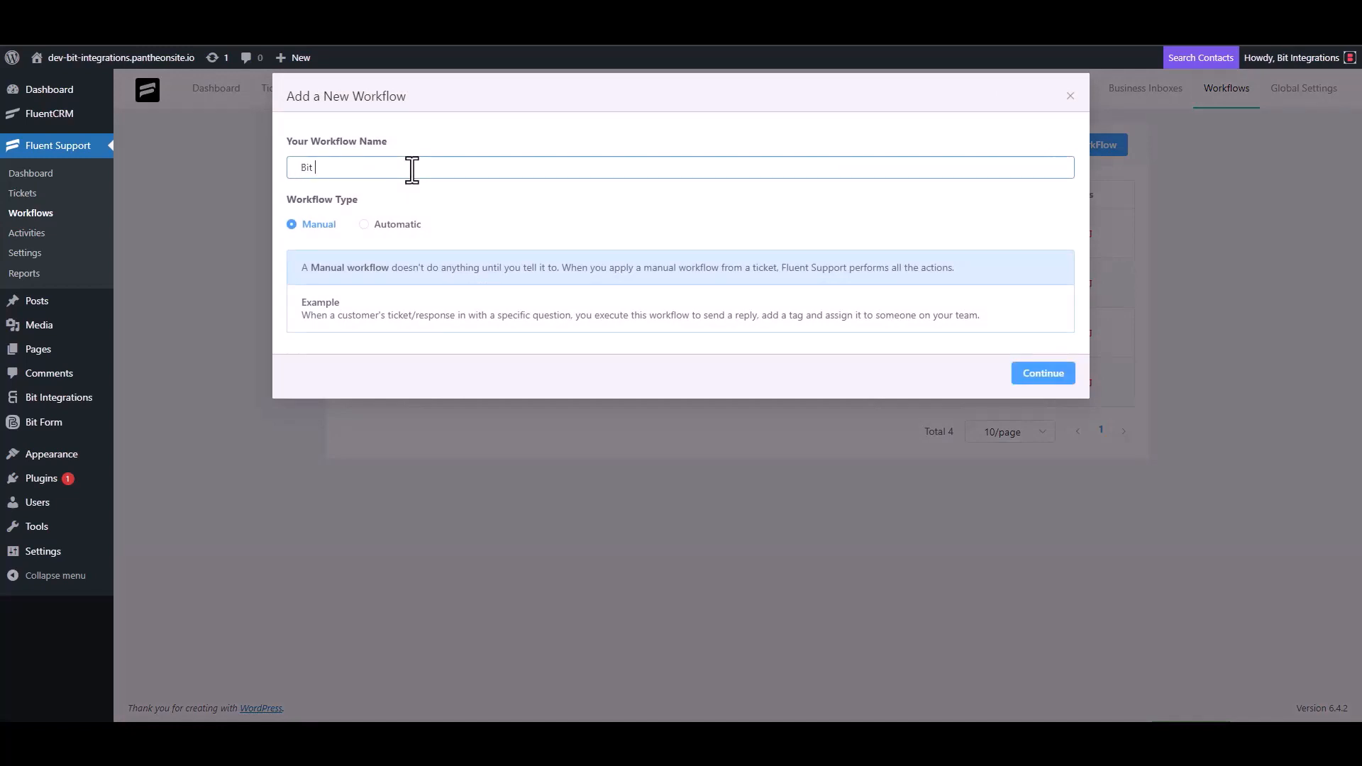
text( Integrations)
click(382, 225)
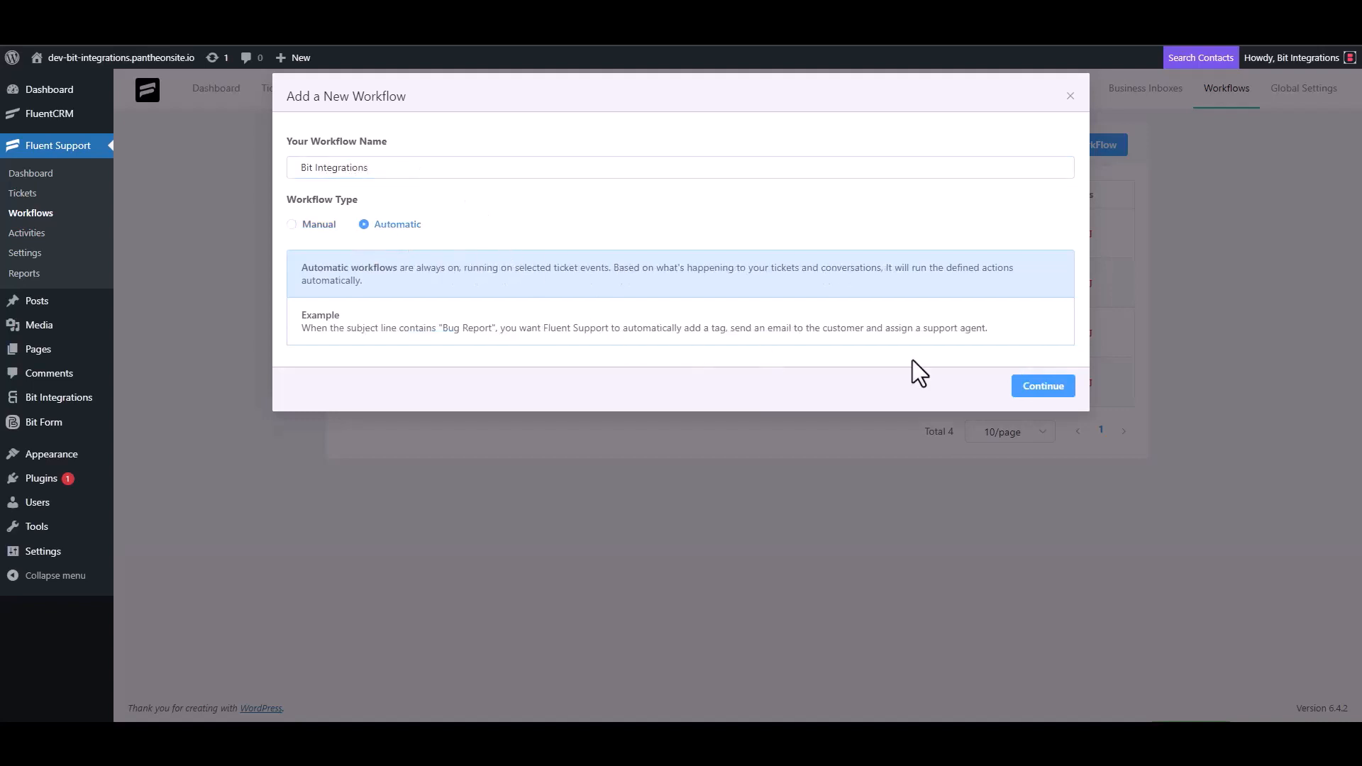
click(1042, 390)
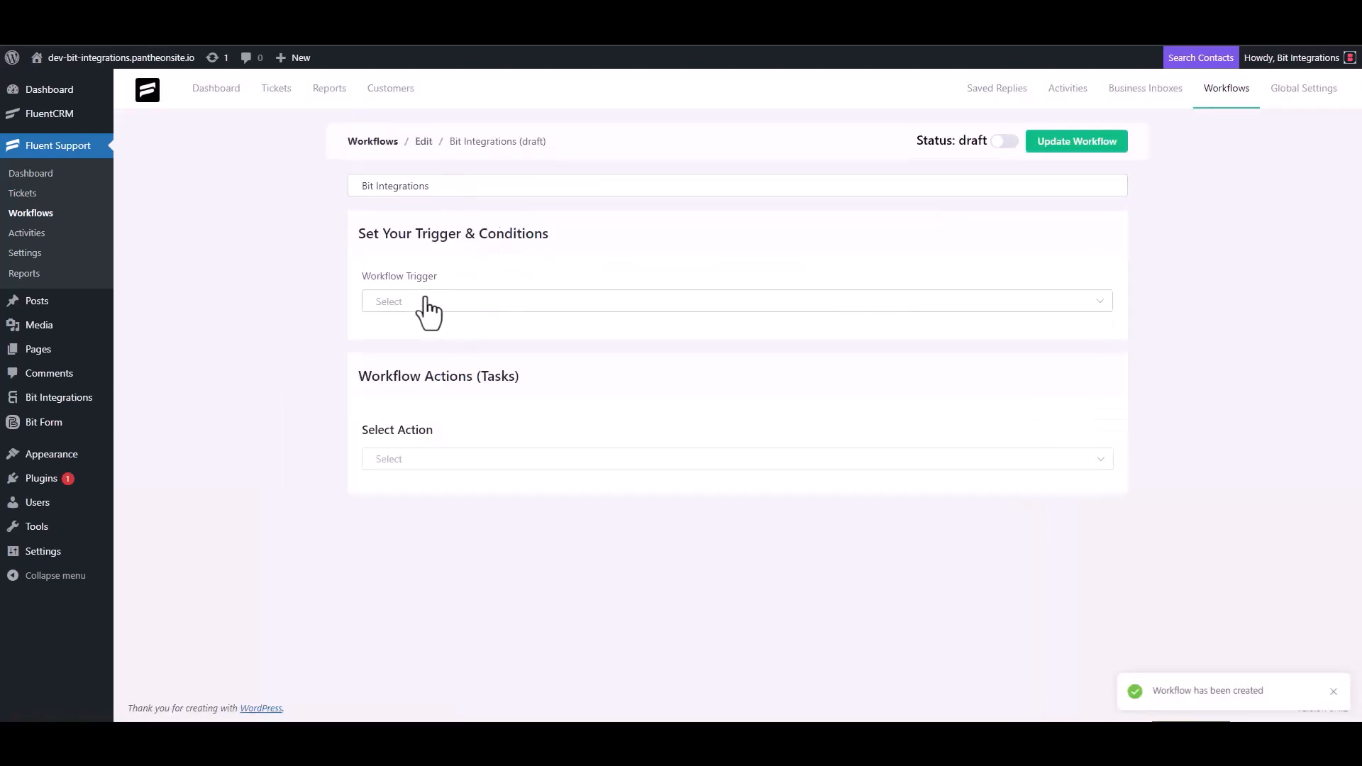
Set the workflow trigger to On Ticket Creation and add a Trigger Outgoing Webhook action.
click(424, 302)
click(423, 339)
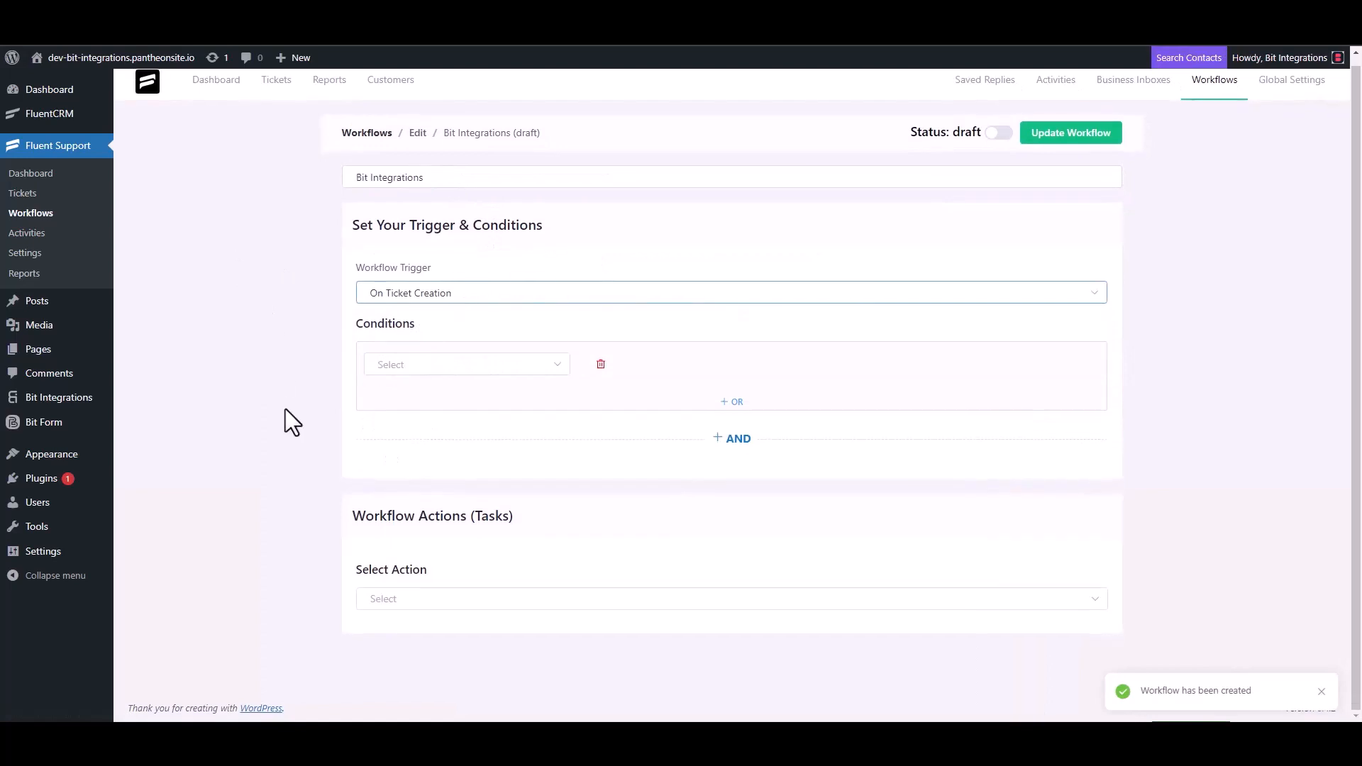
click(394, 598)
scroll(416, 495, down, 4)
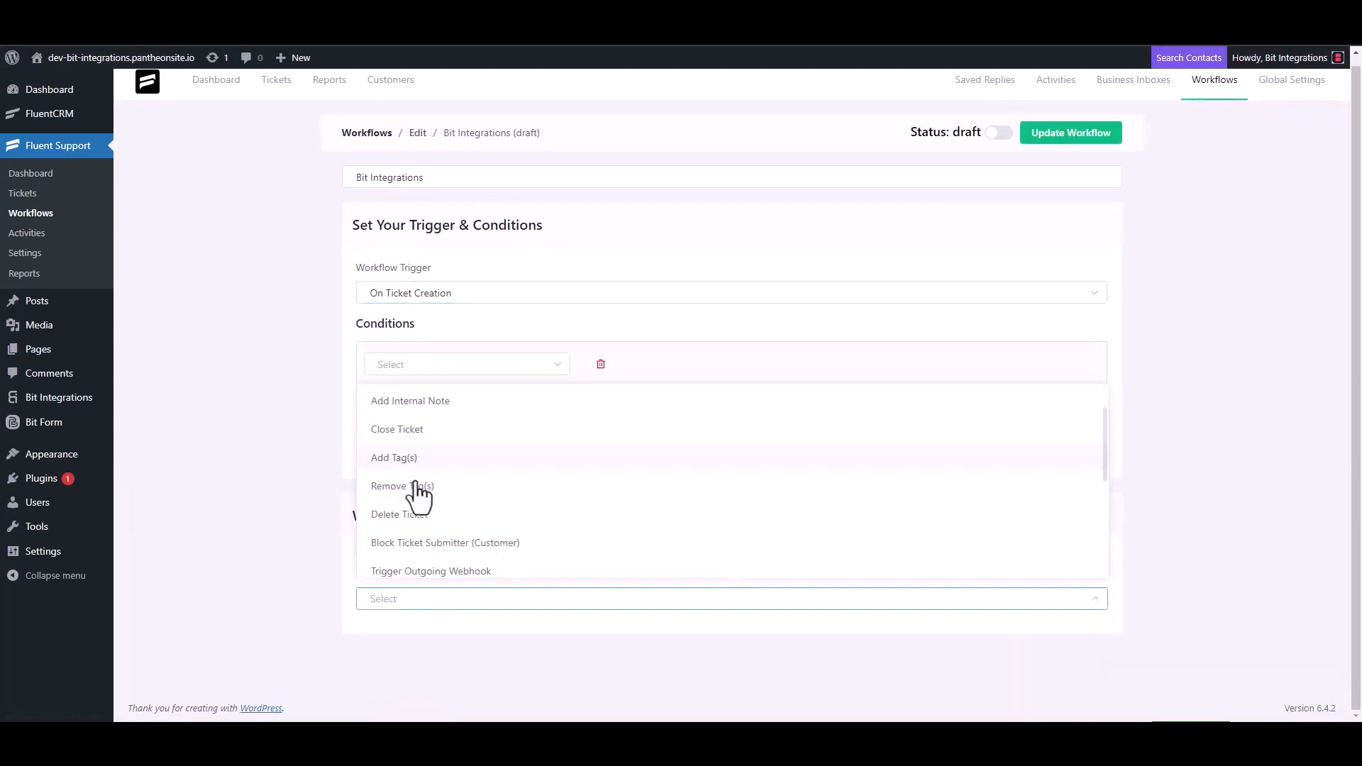
click(463, 404)
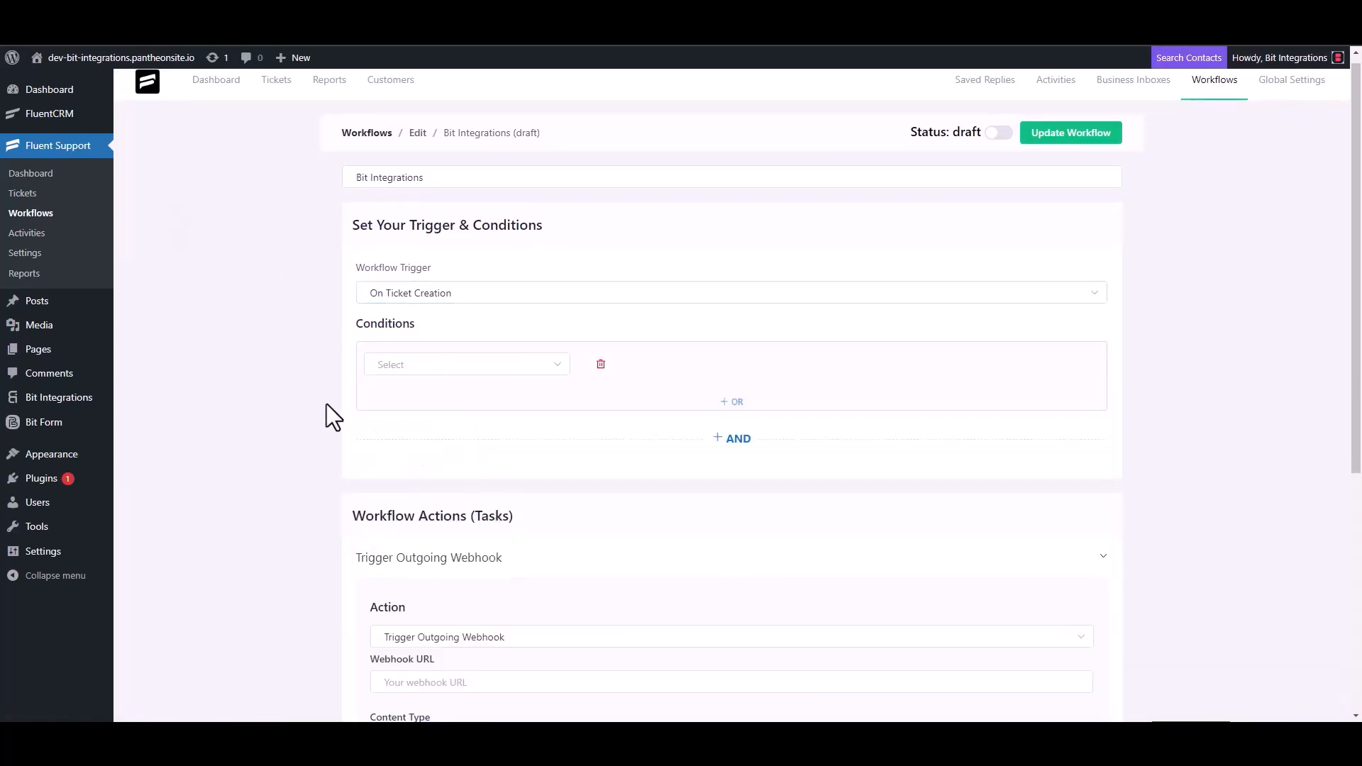
Paste the Bit Integrations webhook URL, title the action 'Bit Integrations', save, and publish the workflow.
scroll(326, 417, down, 4)
click(461, 401)
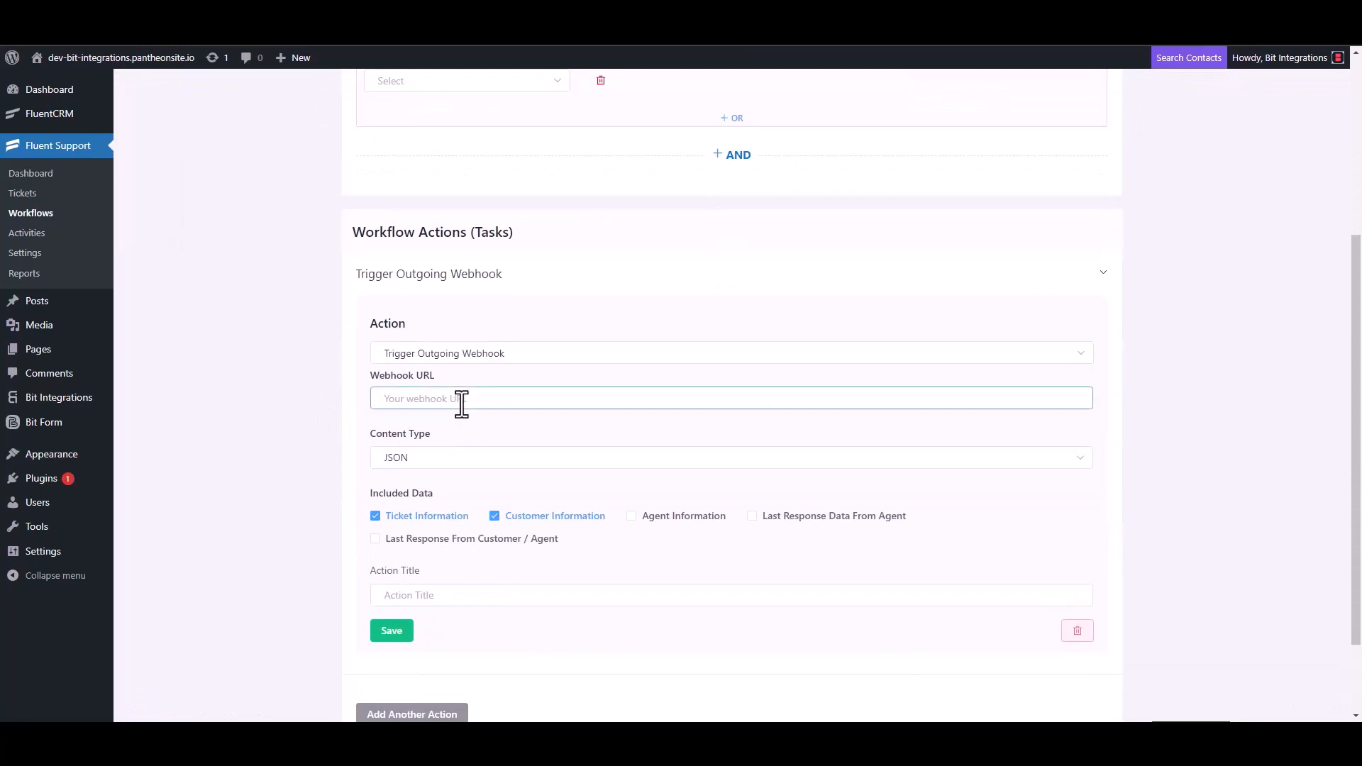
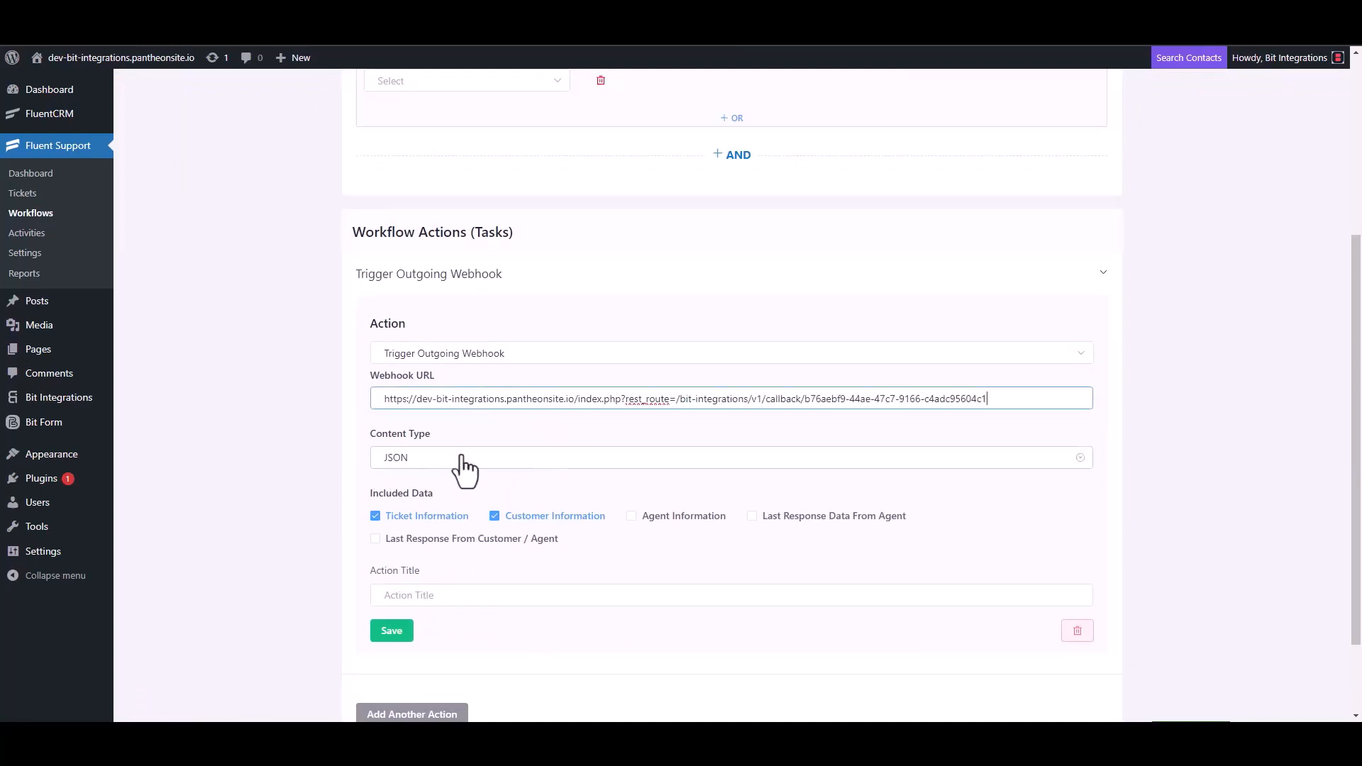
scroll(462, 471, down, 2)
click(426, 493)
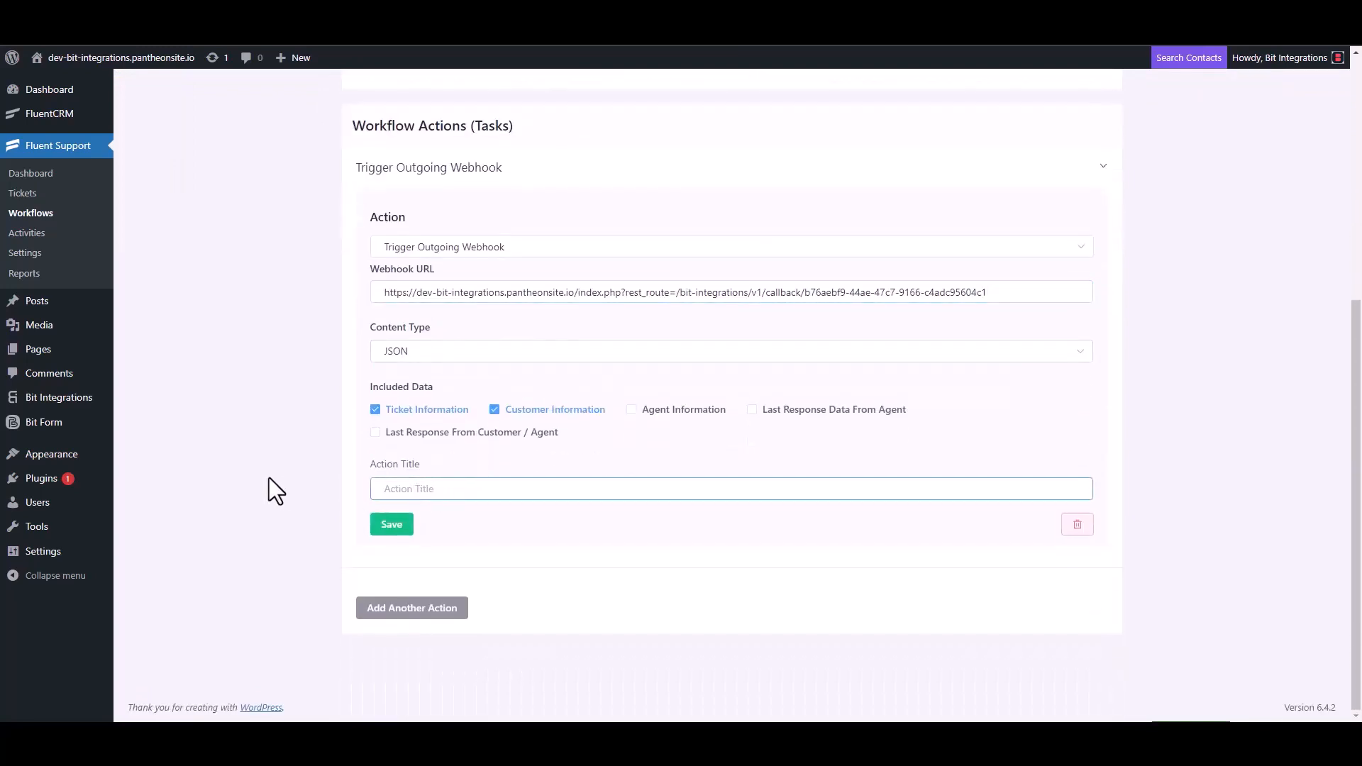
text(Bit Integrations)
click(387, 526)
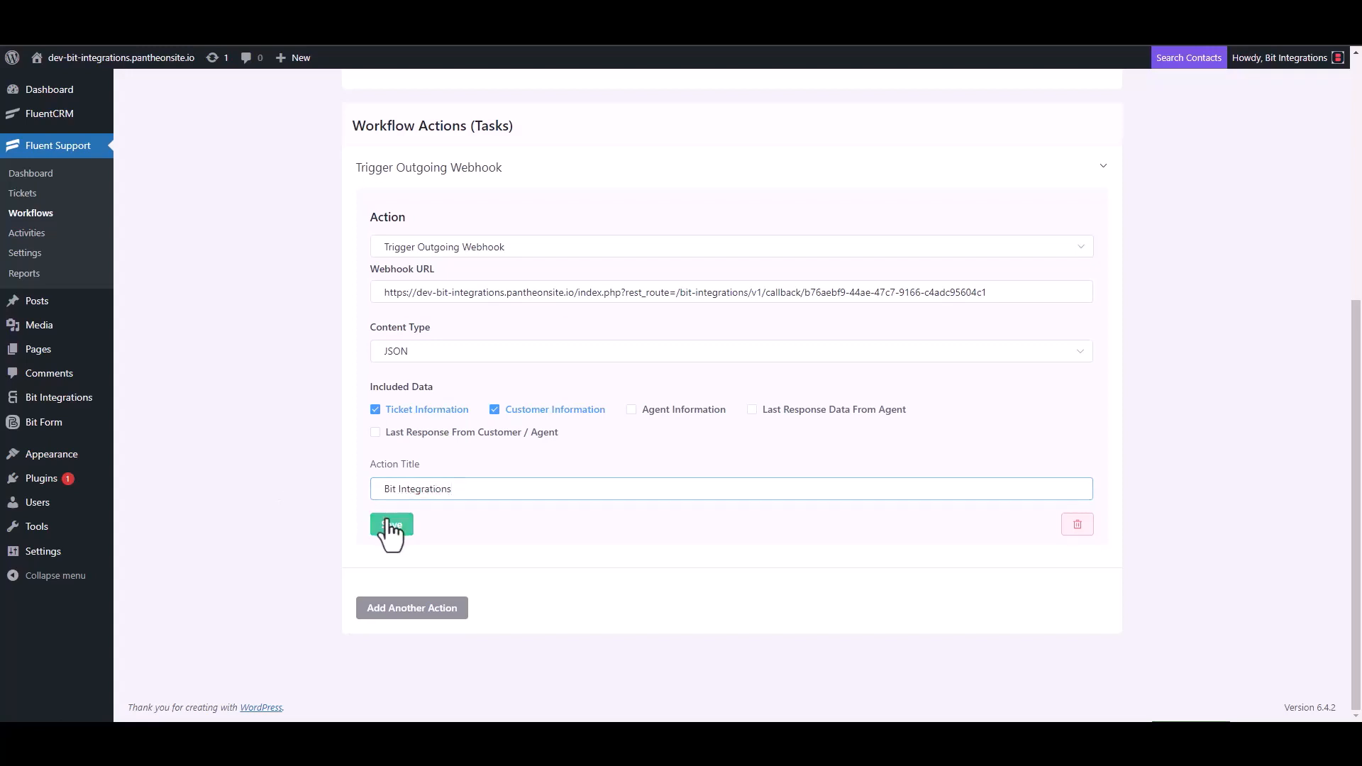
click(999, 130)
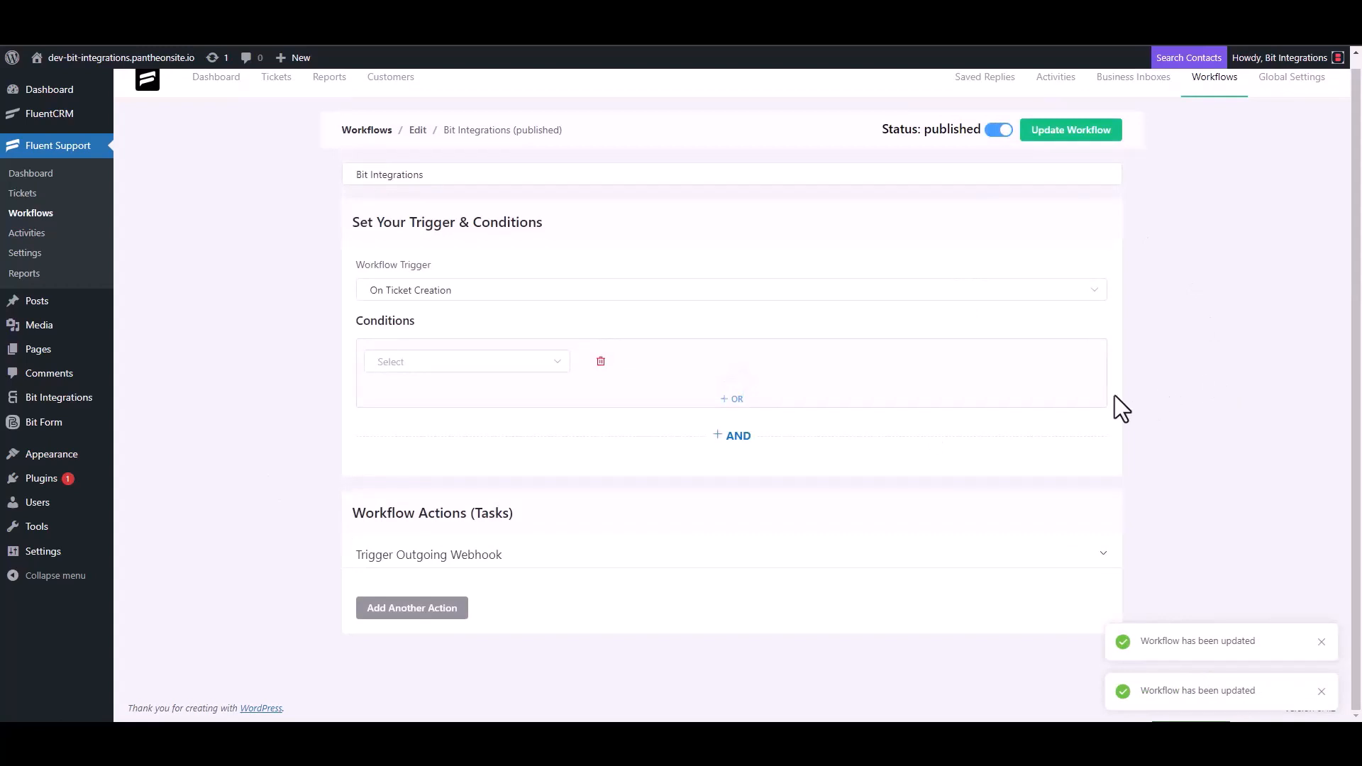
Start a new ticket and create a new contact with first name 'te' and an e-mail address.
click(34, 198)
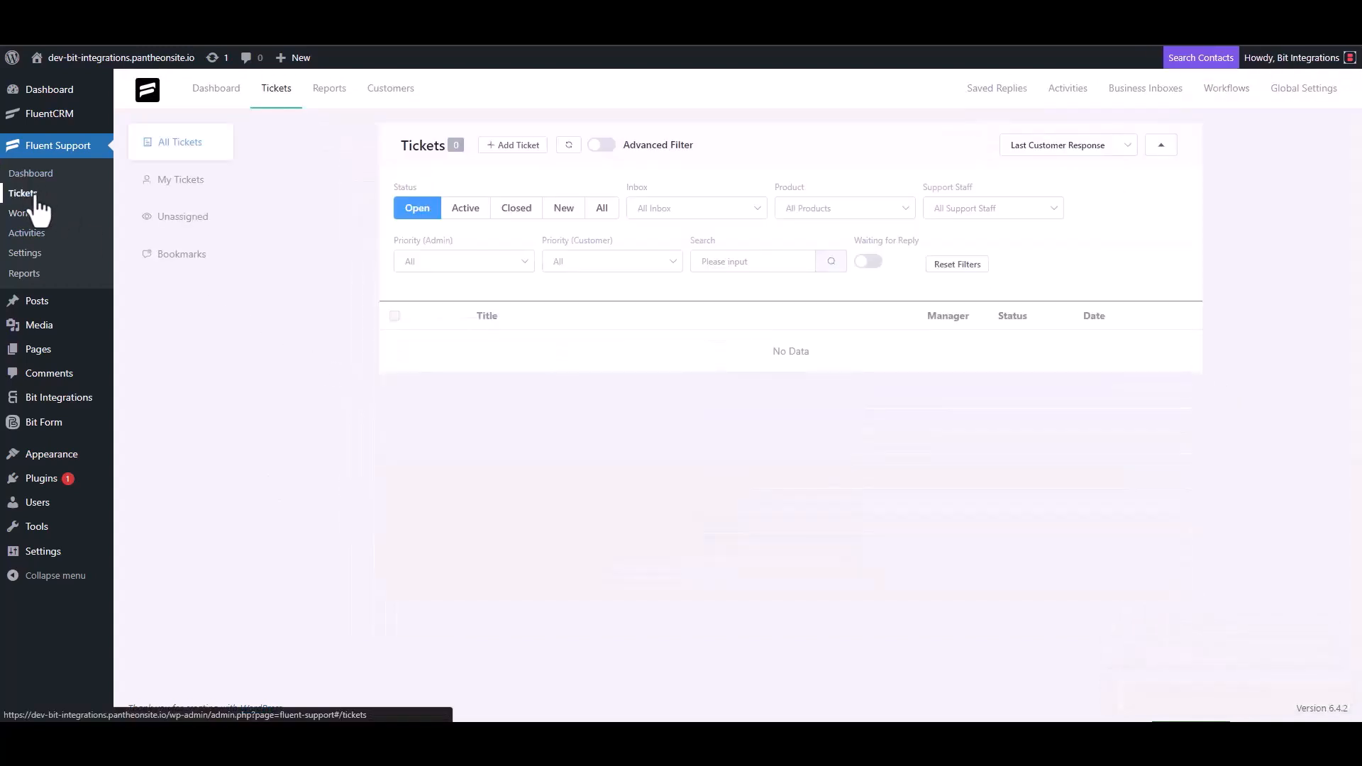
click(512, 146)
click(557, 183)
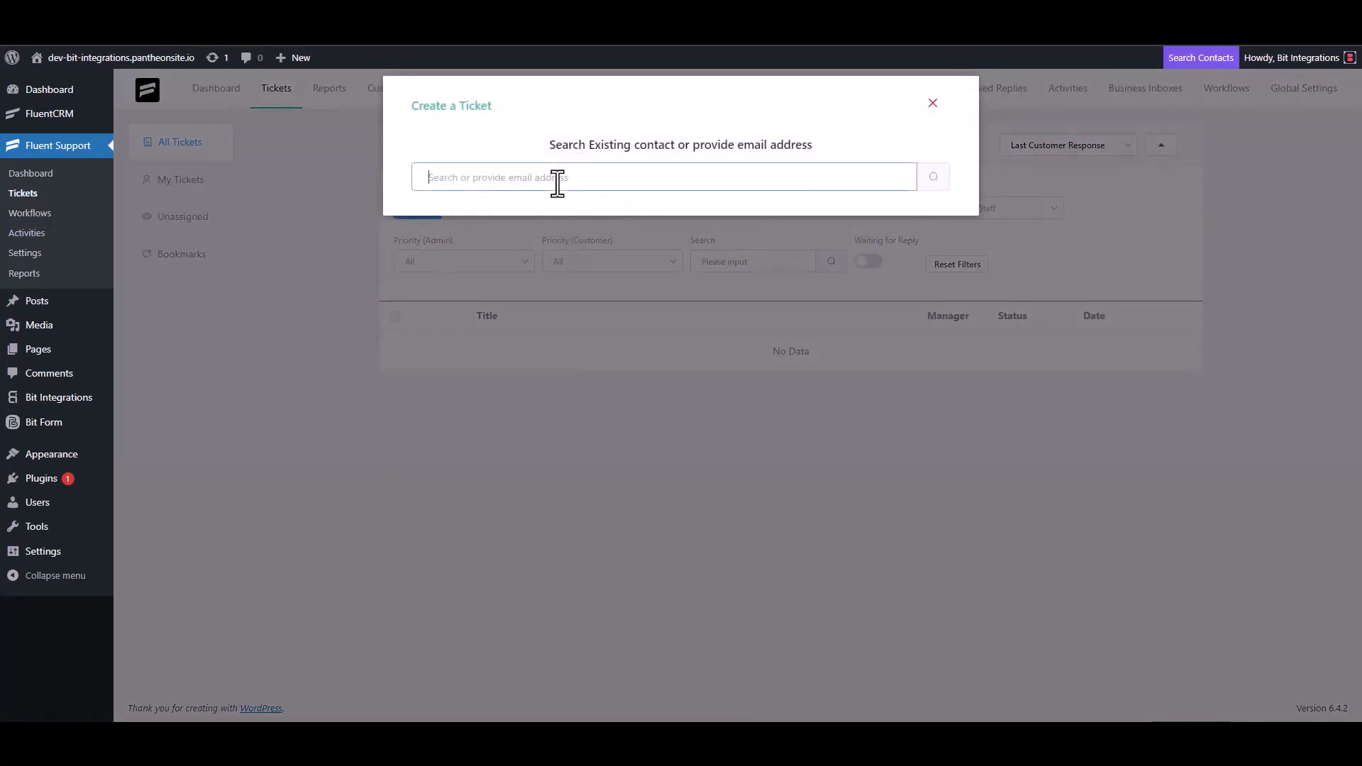
text(test@gmail.com)
click(933, 176)
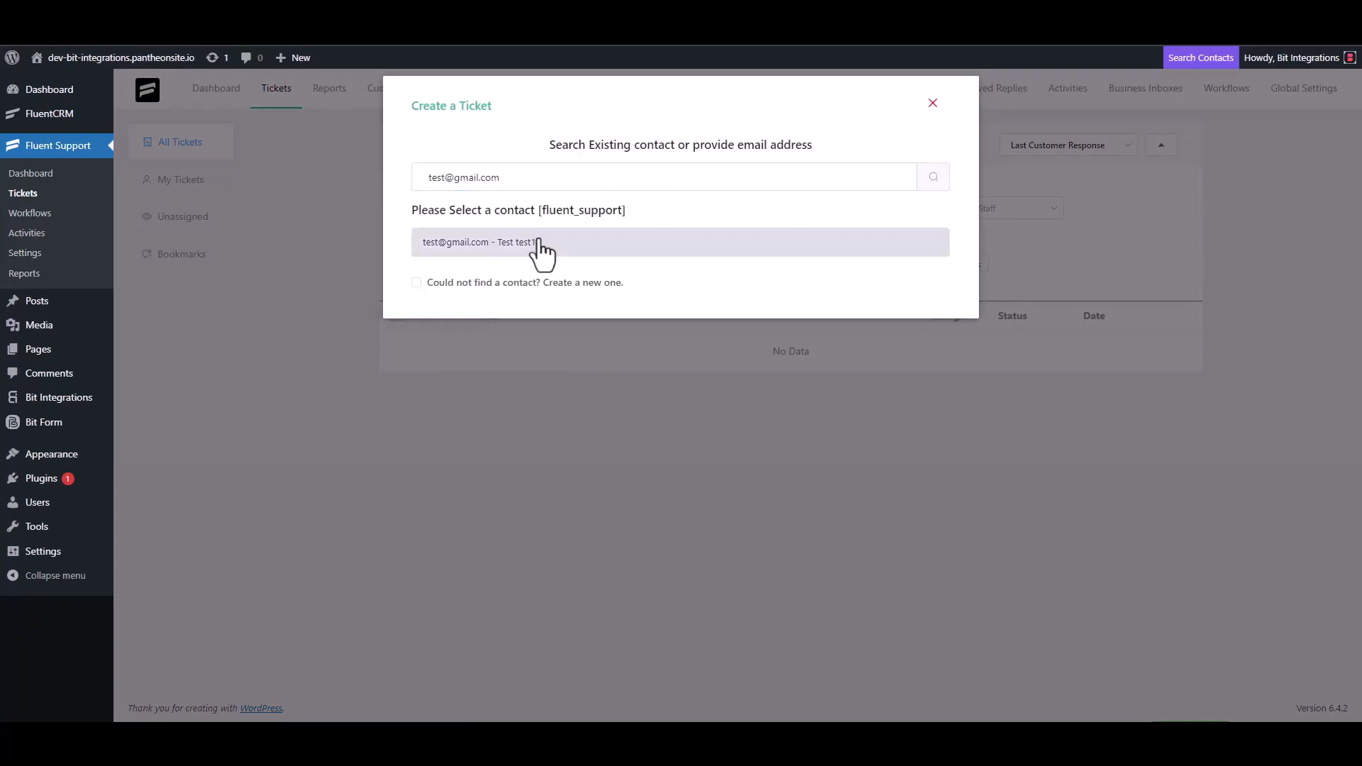
click(490, 282)
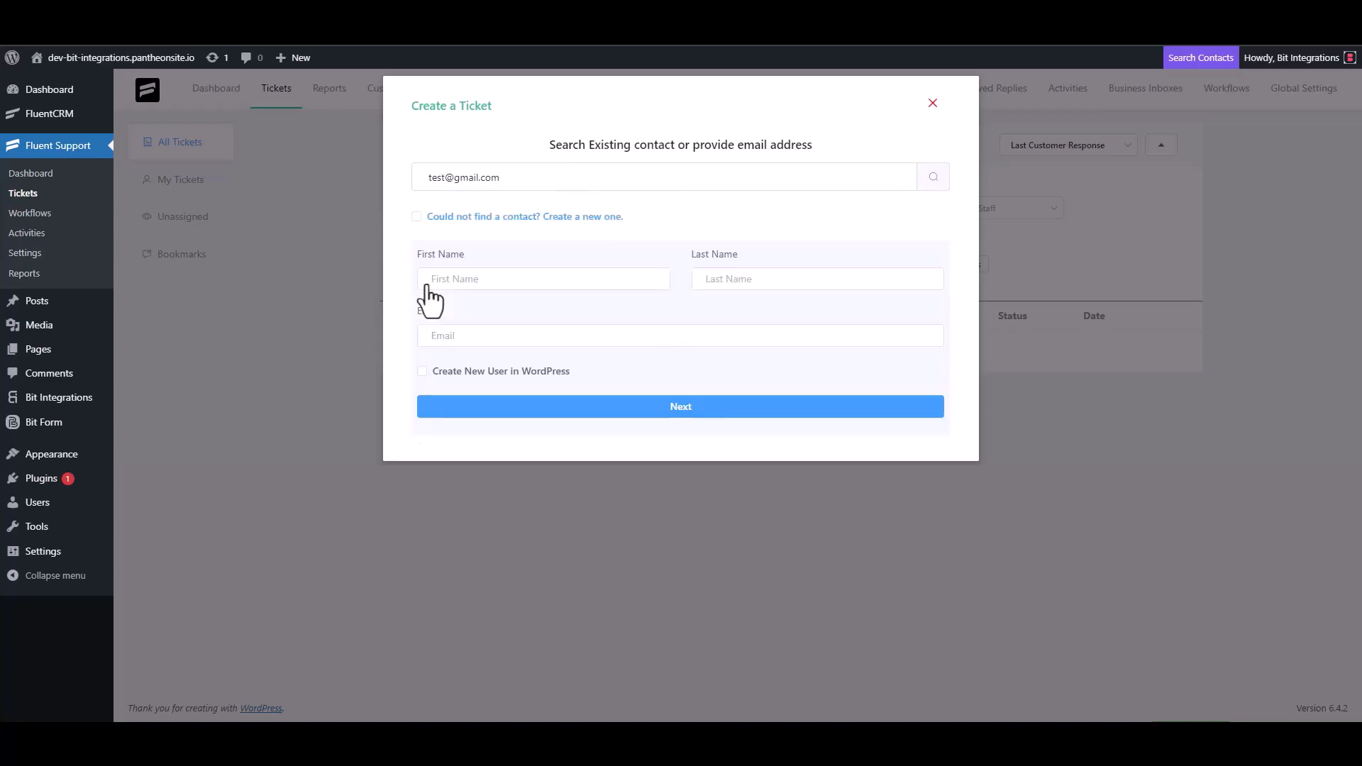
click(475, 280)
text(test3)
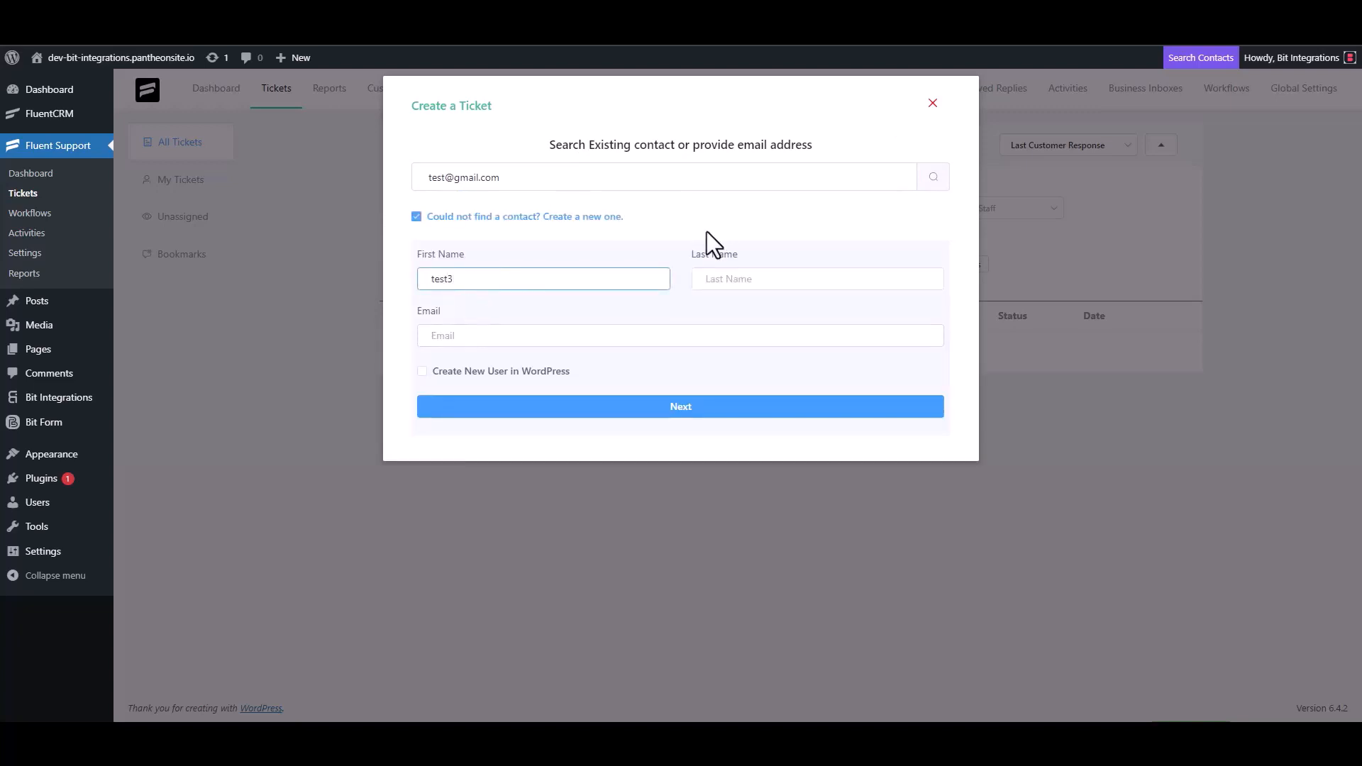
click(483, 338)
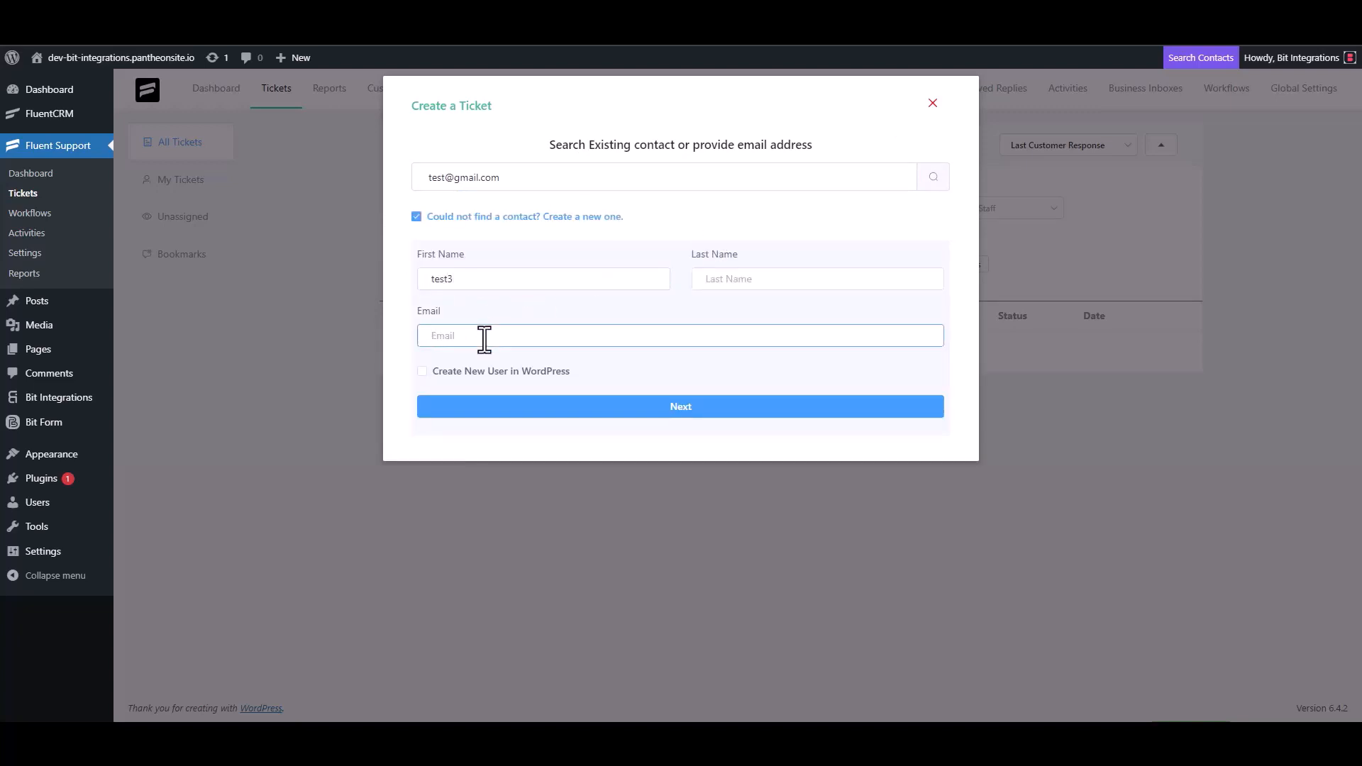
text(test3@gmail.com)
Enter 'test' as the ticket subject and details, then create the ticket.
click(696, 407)
click(496, 256)
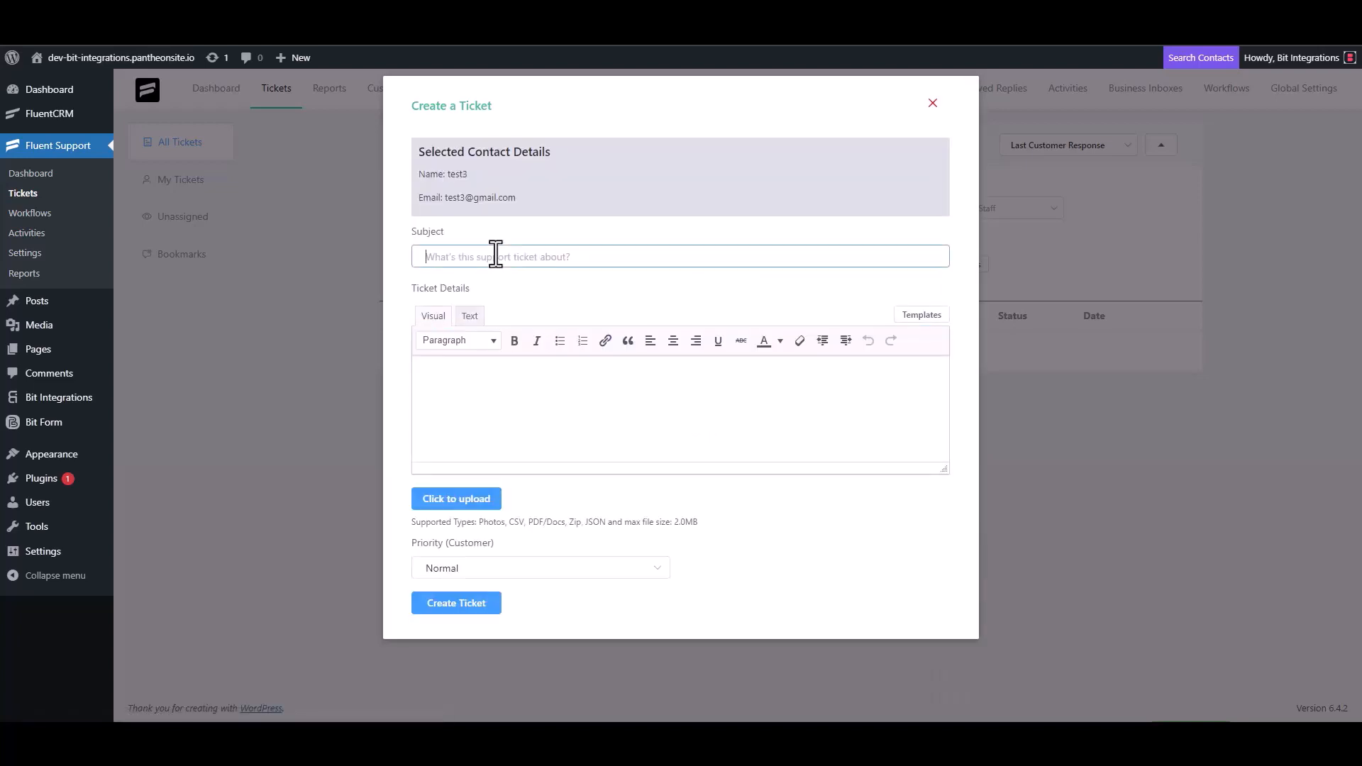
text(test)
click(481, 380)
text(test)
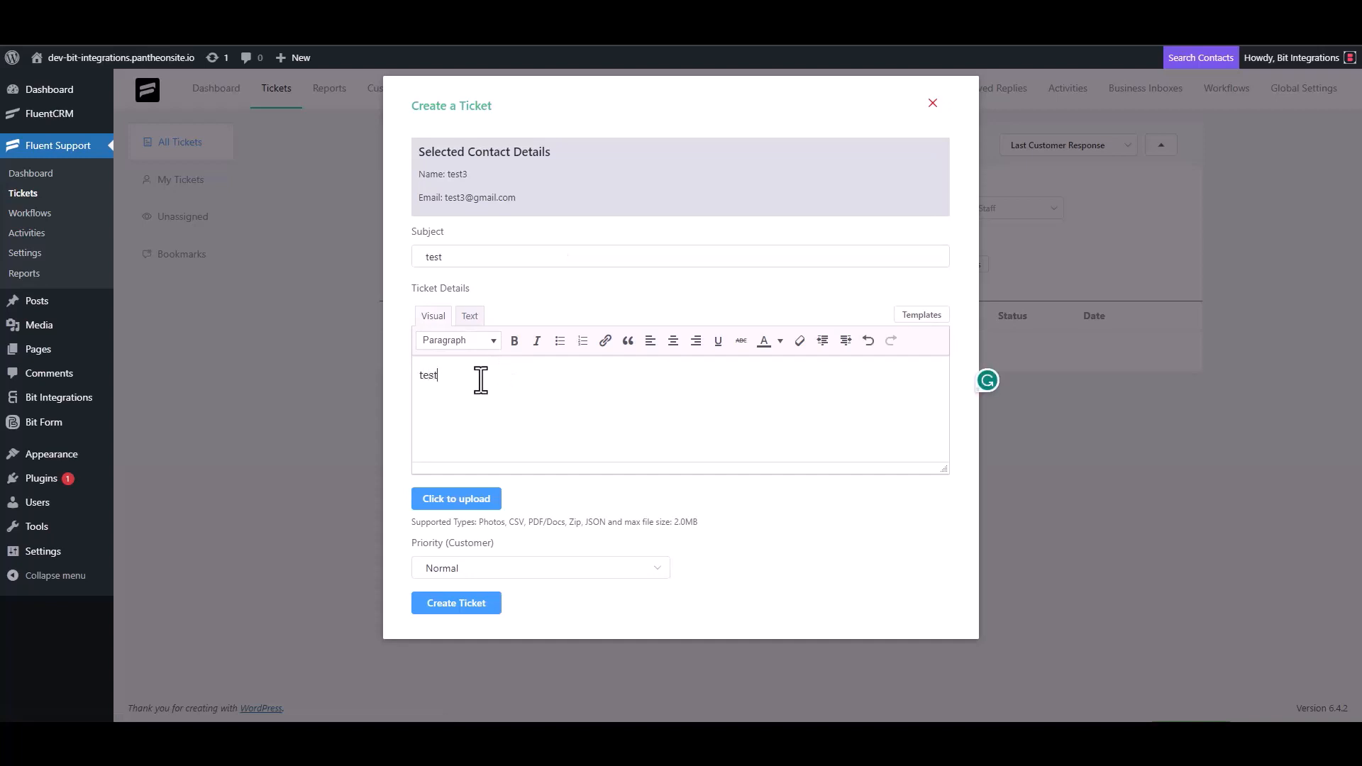
click(463, 602)
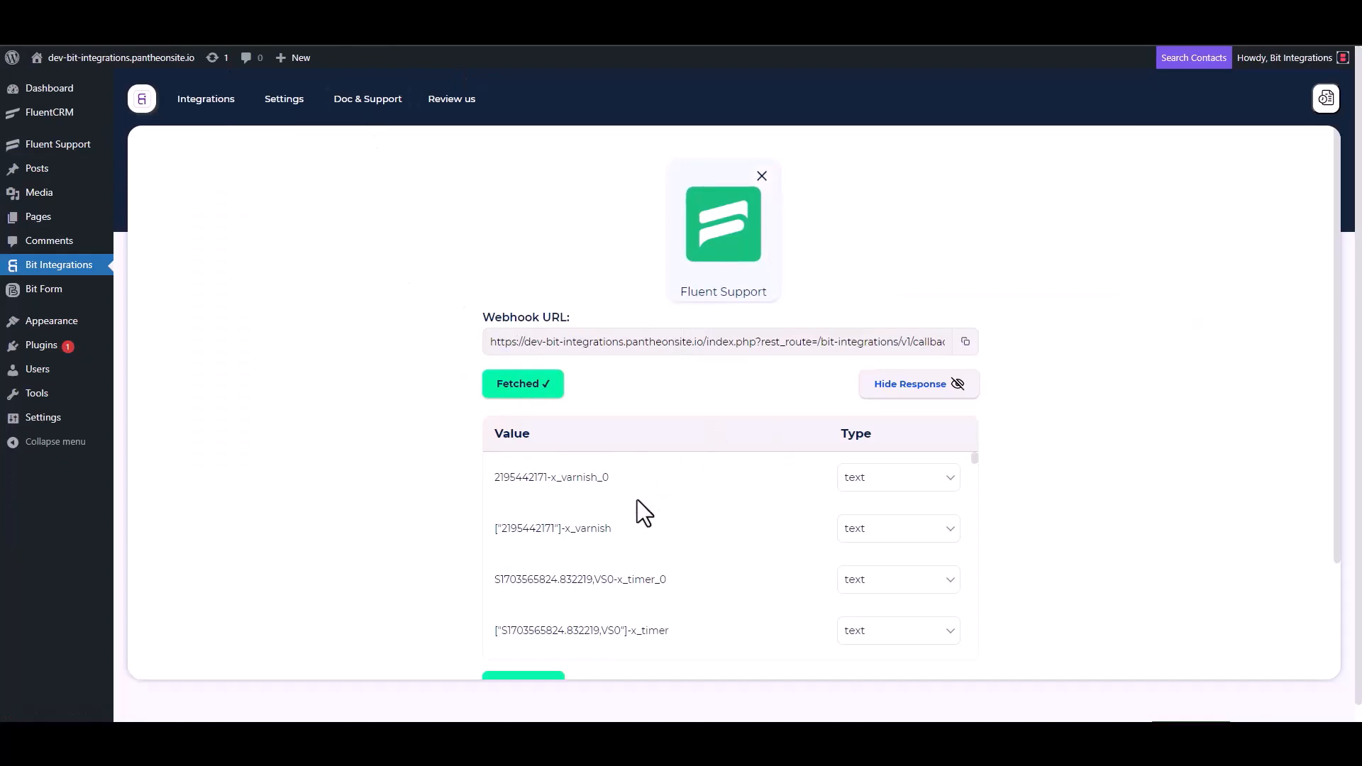
Review the fetched ticket fields, then search for and choose MailBluster as the action app.
scroll(602, 531, down, 3)
scroll(442, 546, down, 3)
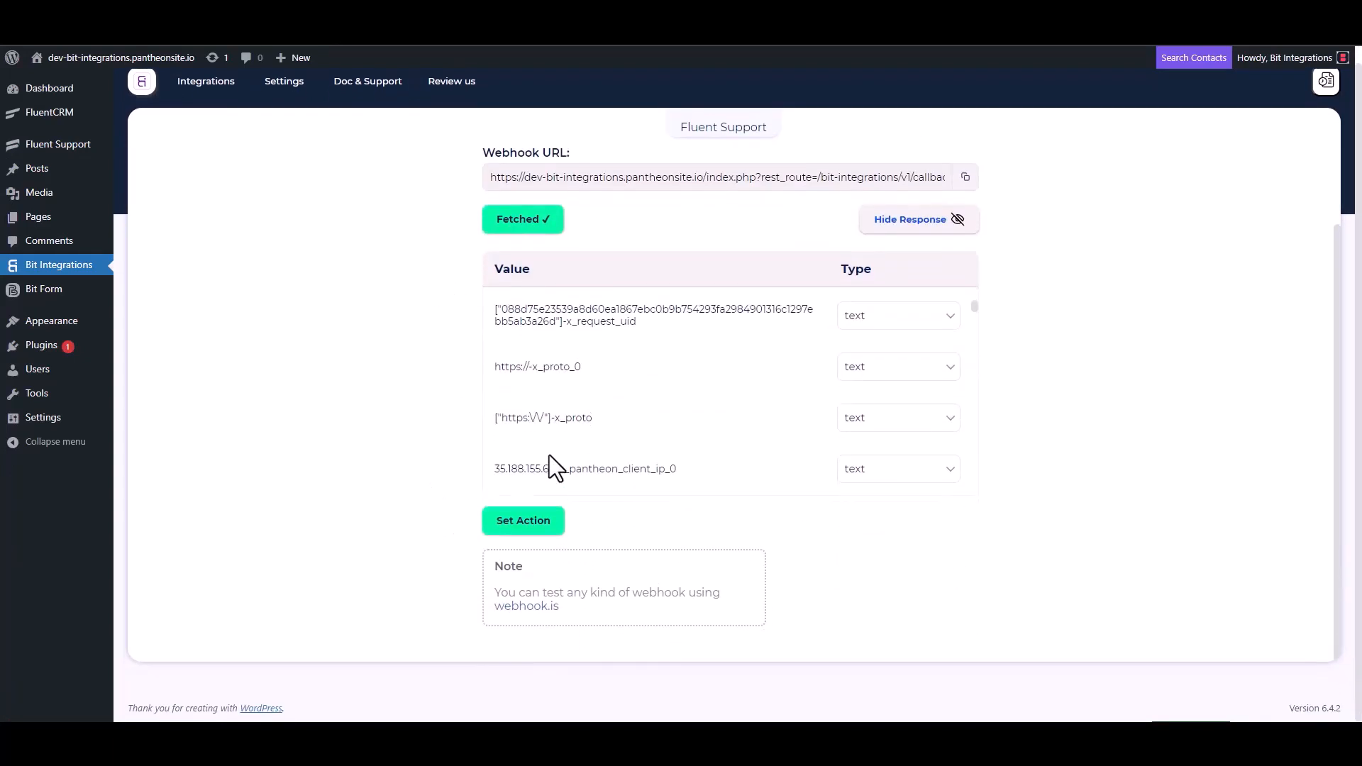
scroll(581, 426, down, 5)
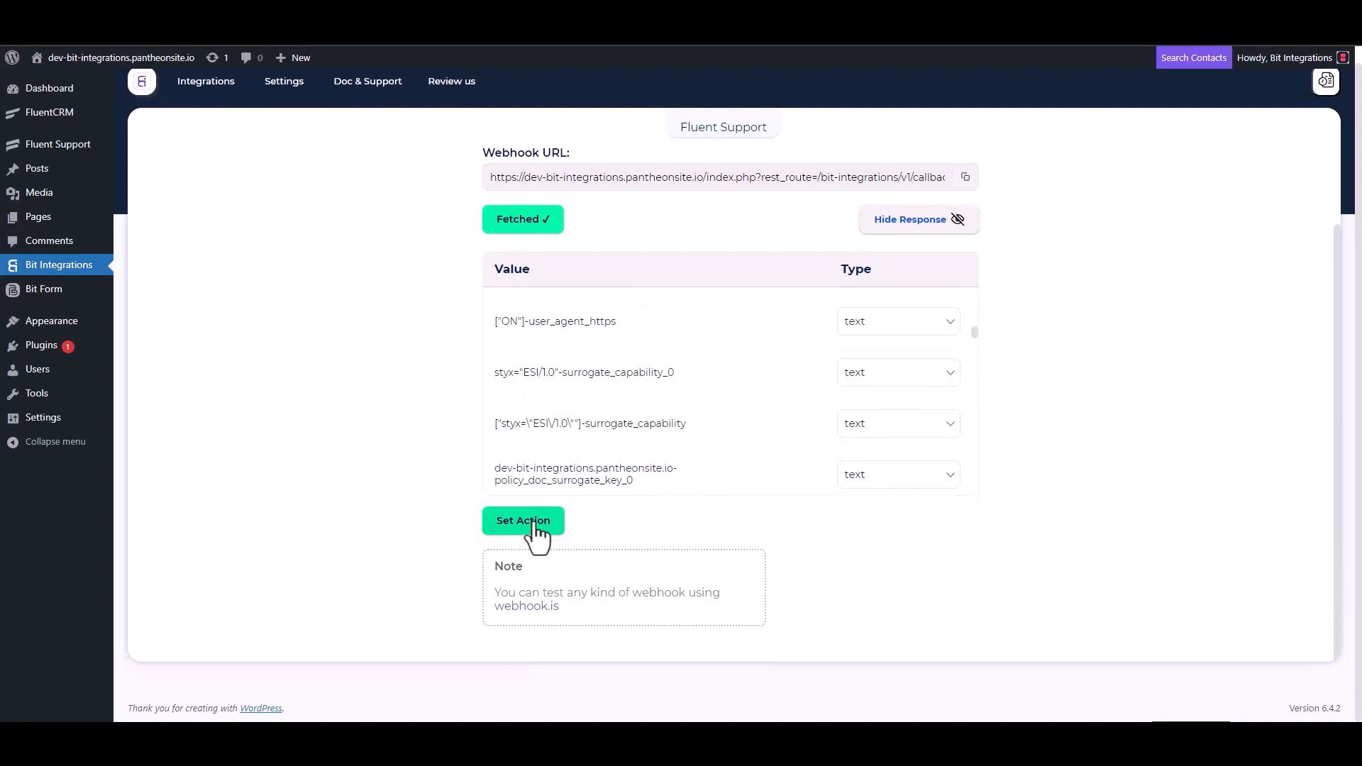
click(525, 521)
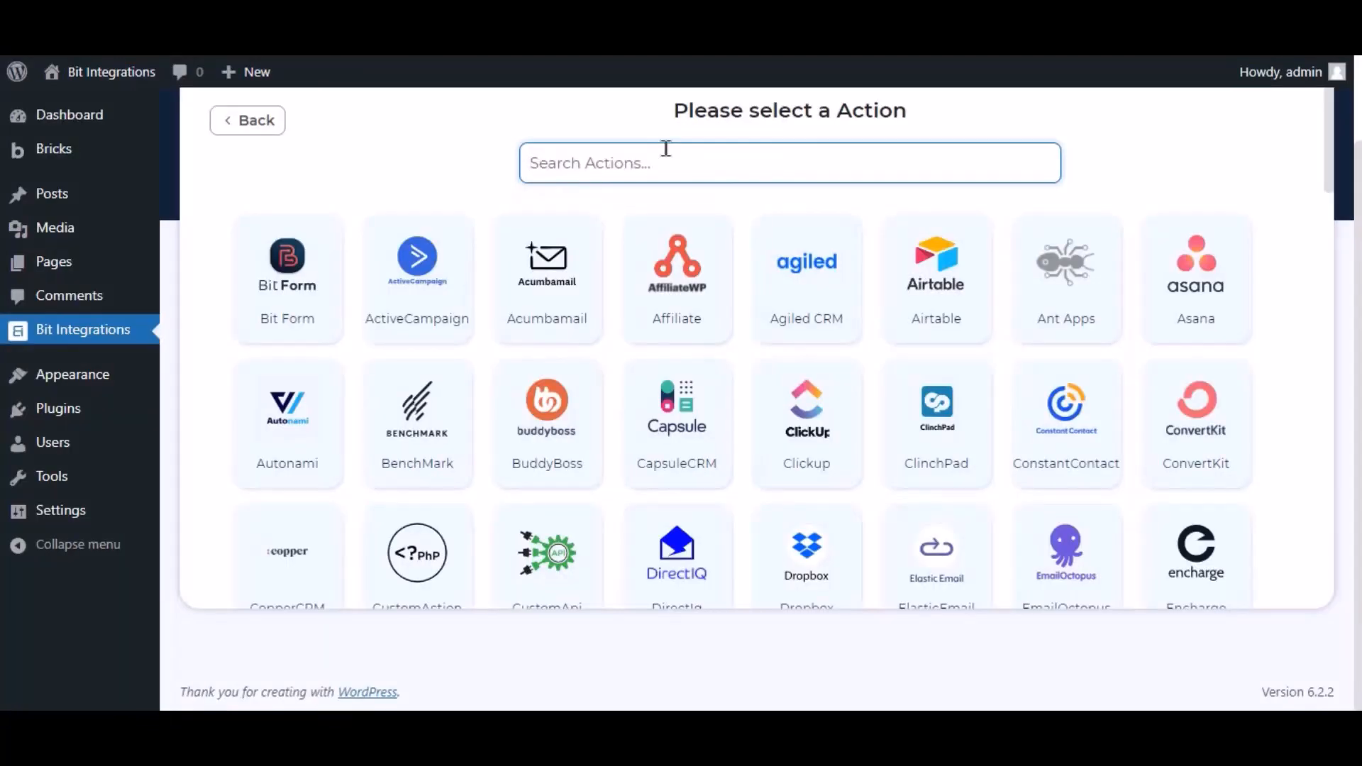
text(mailbluster)
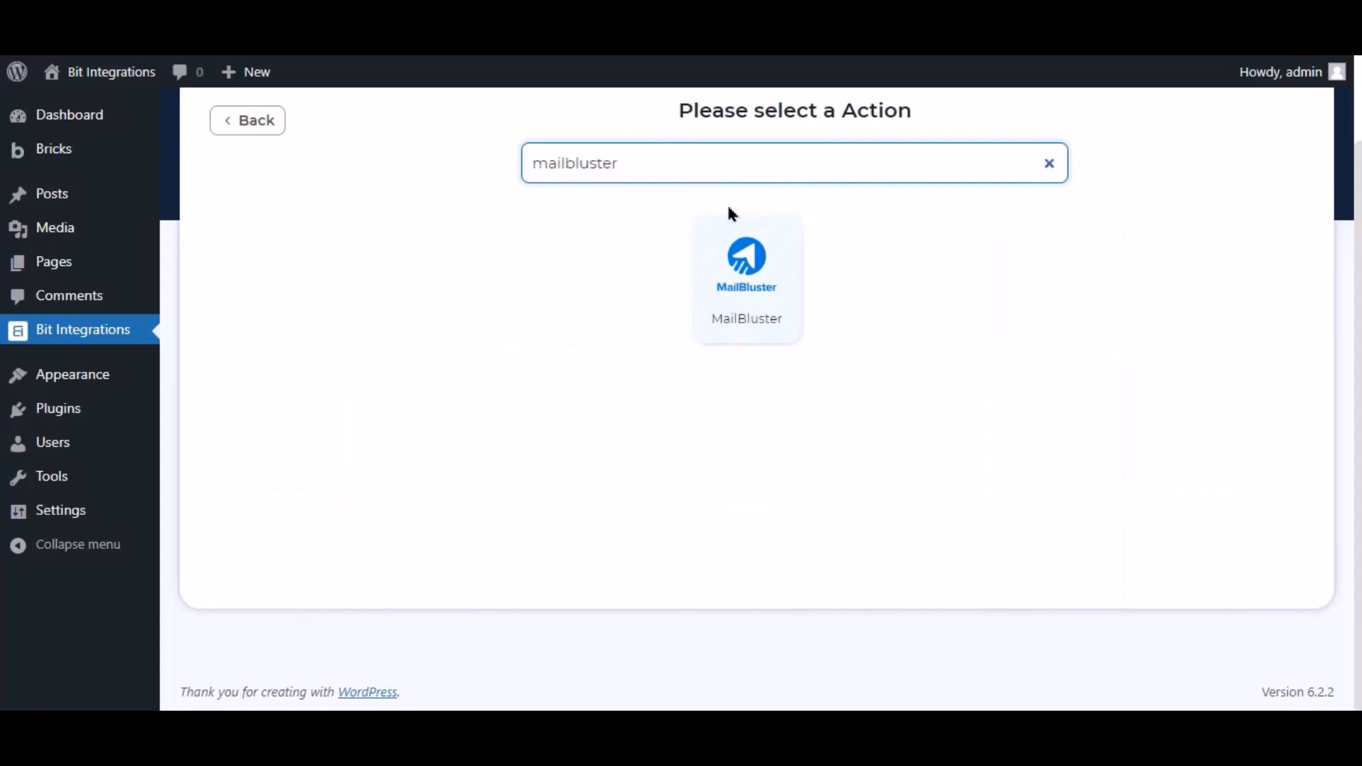
click(763, 283)
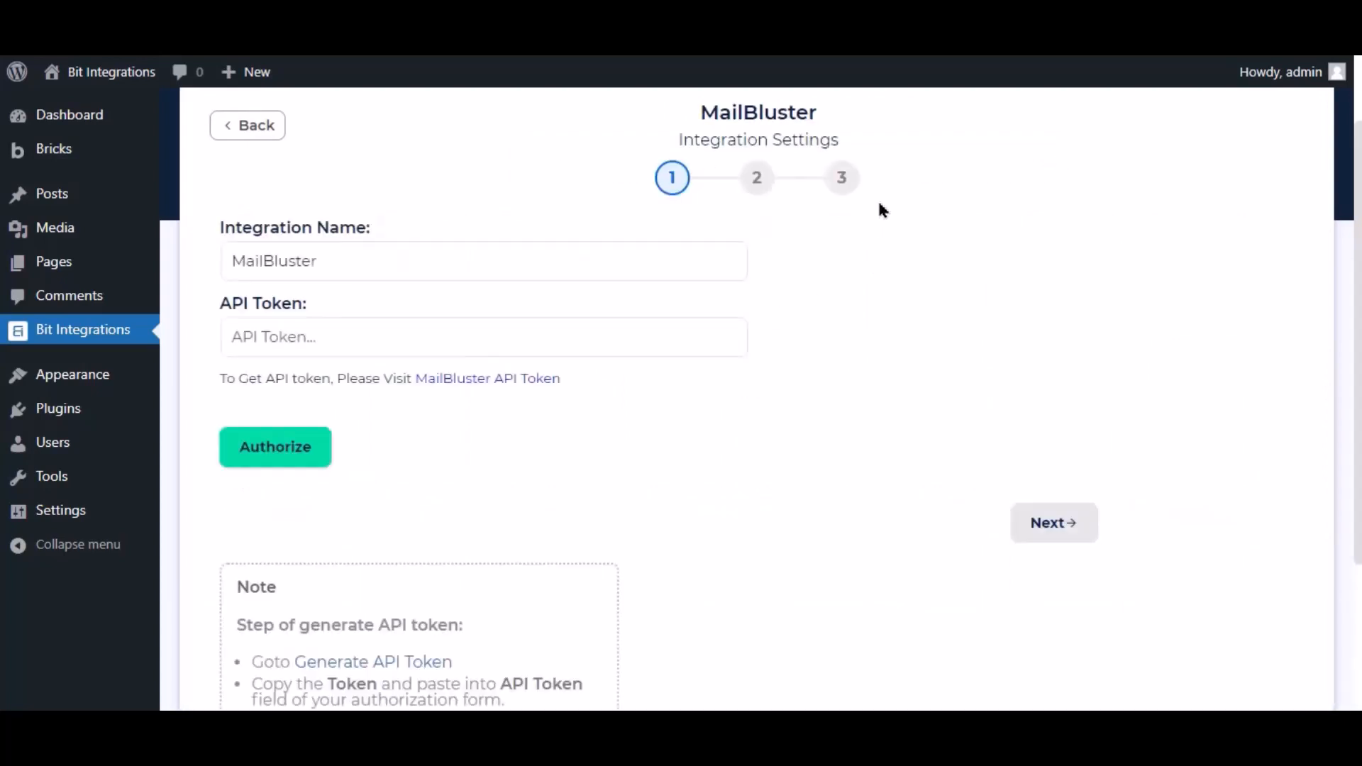
click(234, 263)
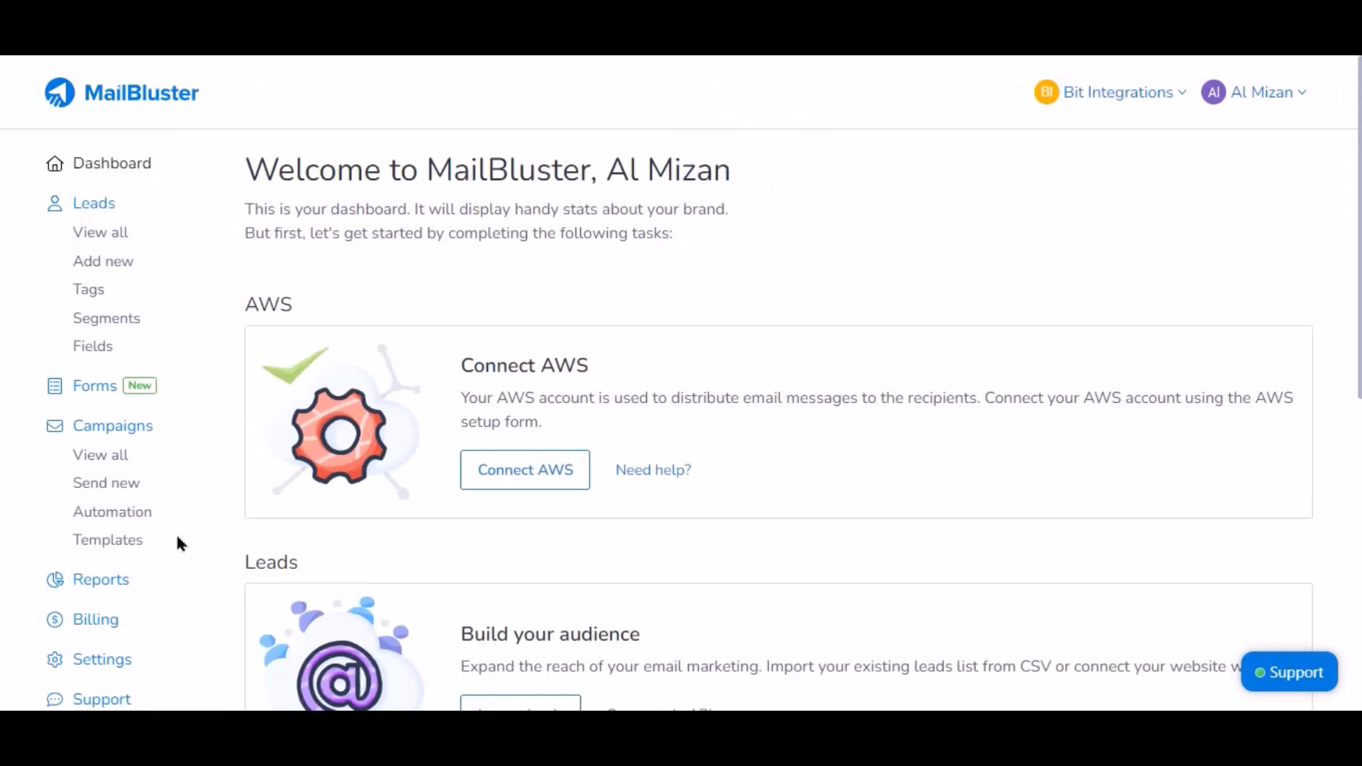
Under MailBluster Settings > API Keys, create a key named 'For Bit Integrations' and copy it.
click(103, 661)
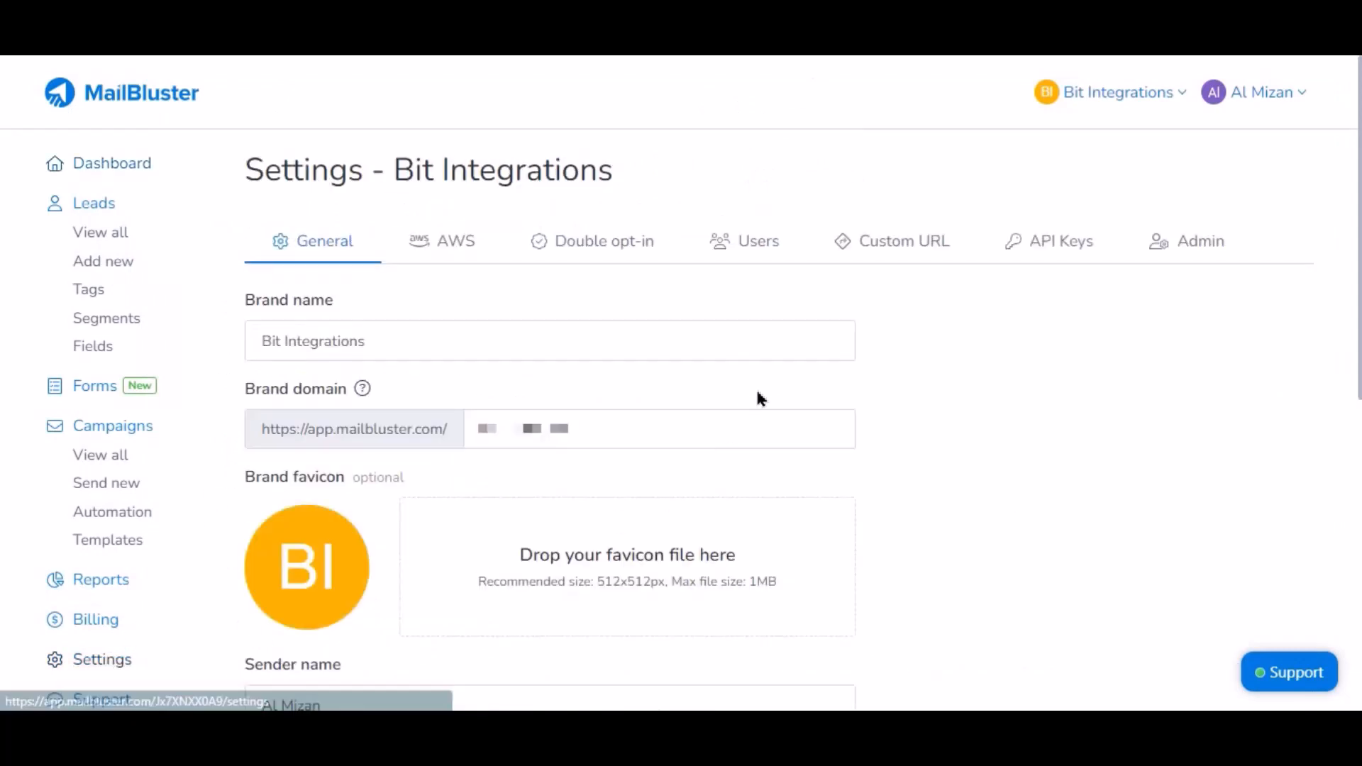
click(1046, 241)
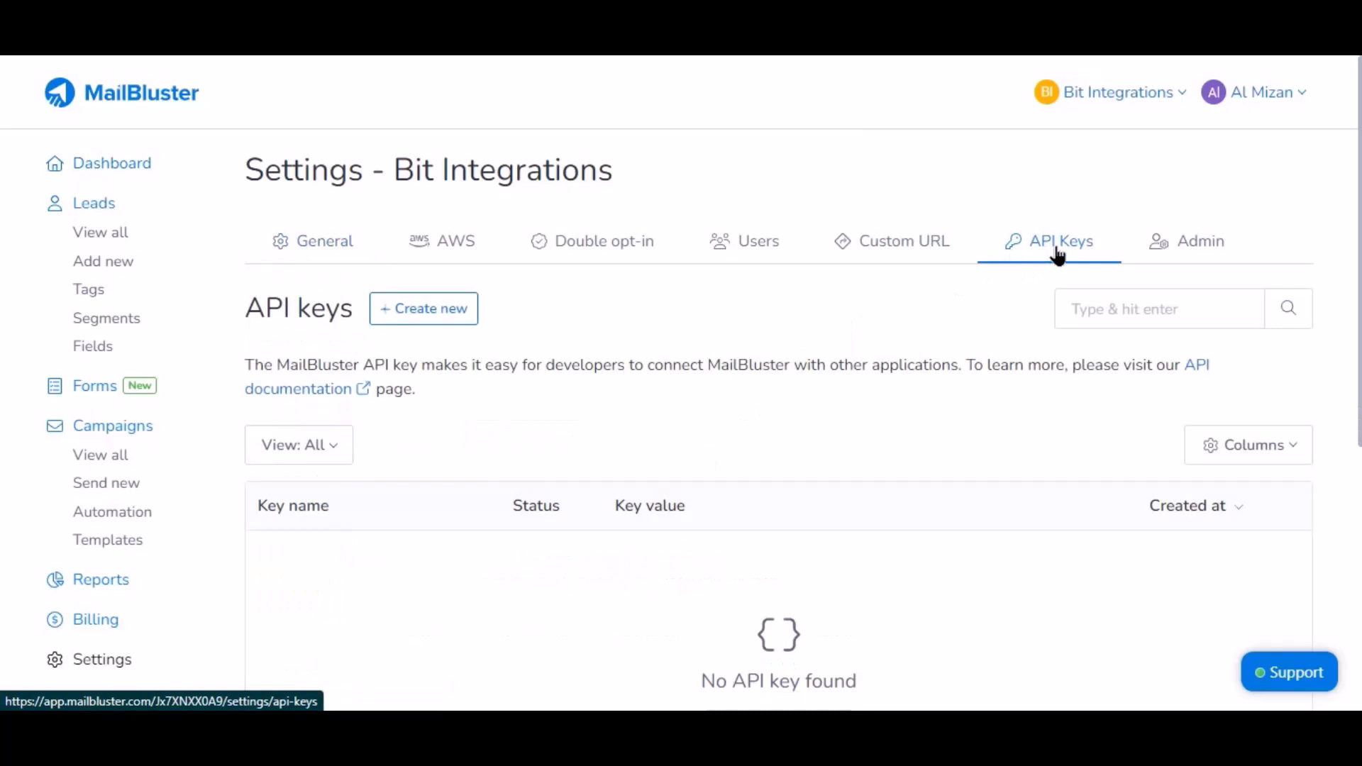
click(447, 312)
click(406, 373)
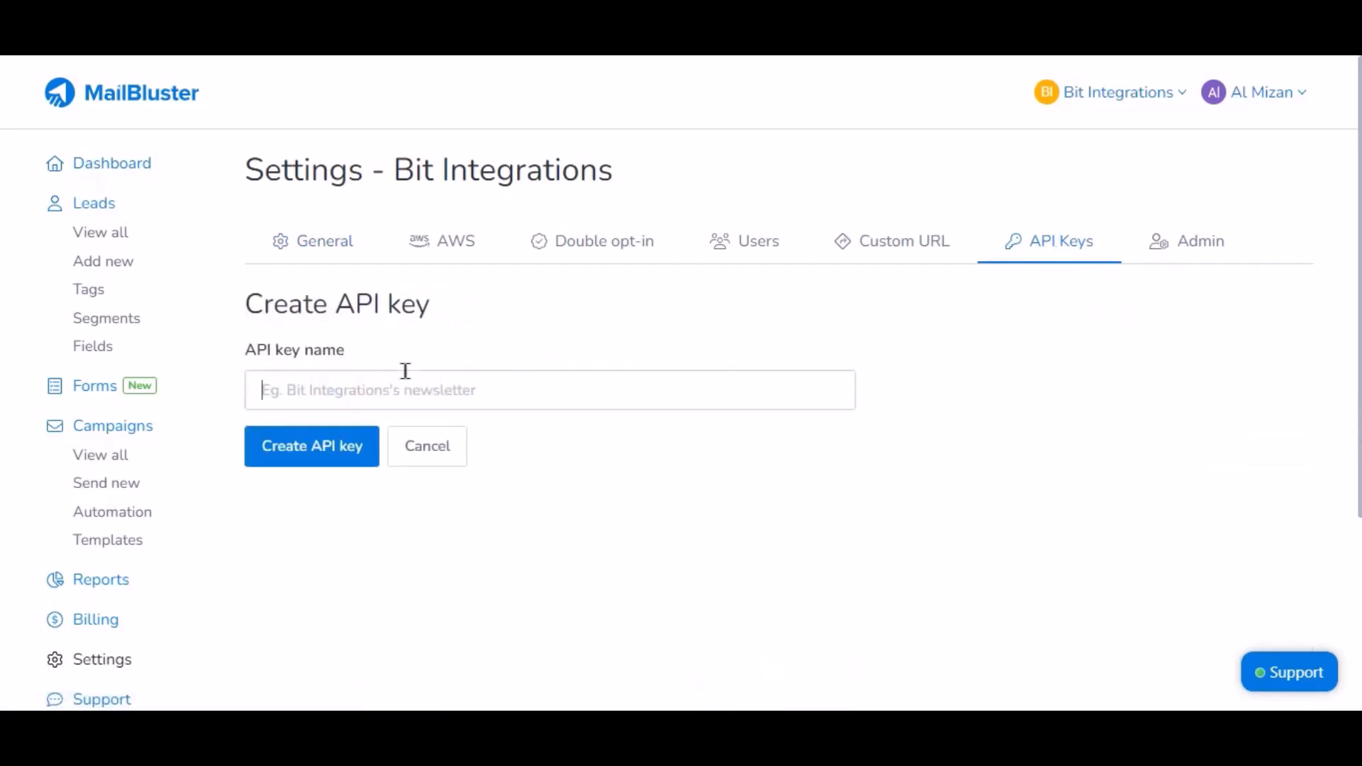
text(fo)
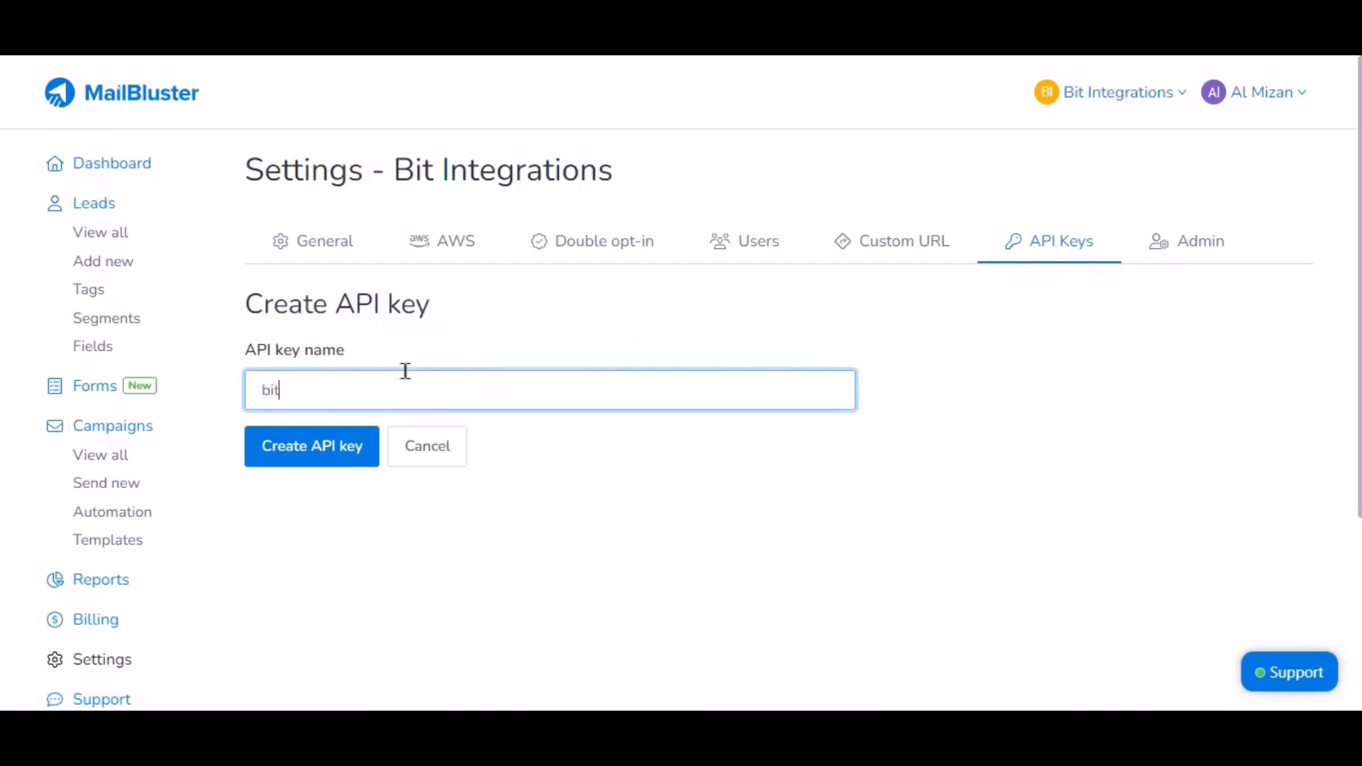
key(BackSpace)
key(BackSpace)
text(Form)
key(BackSpace)
text(Bit Integrations)
click(332, 452)
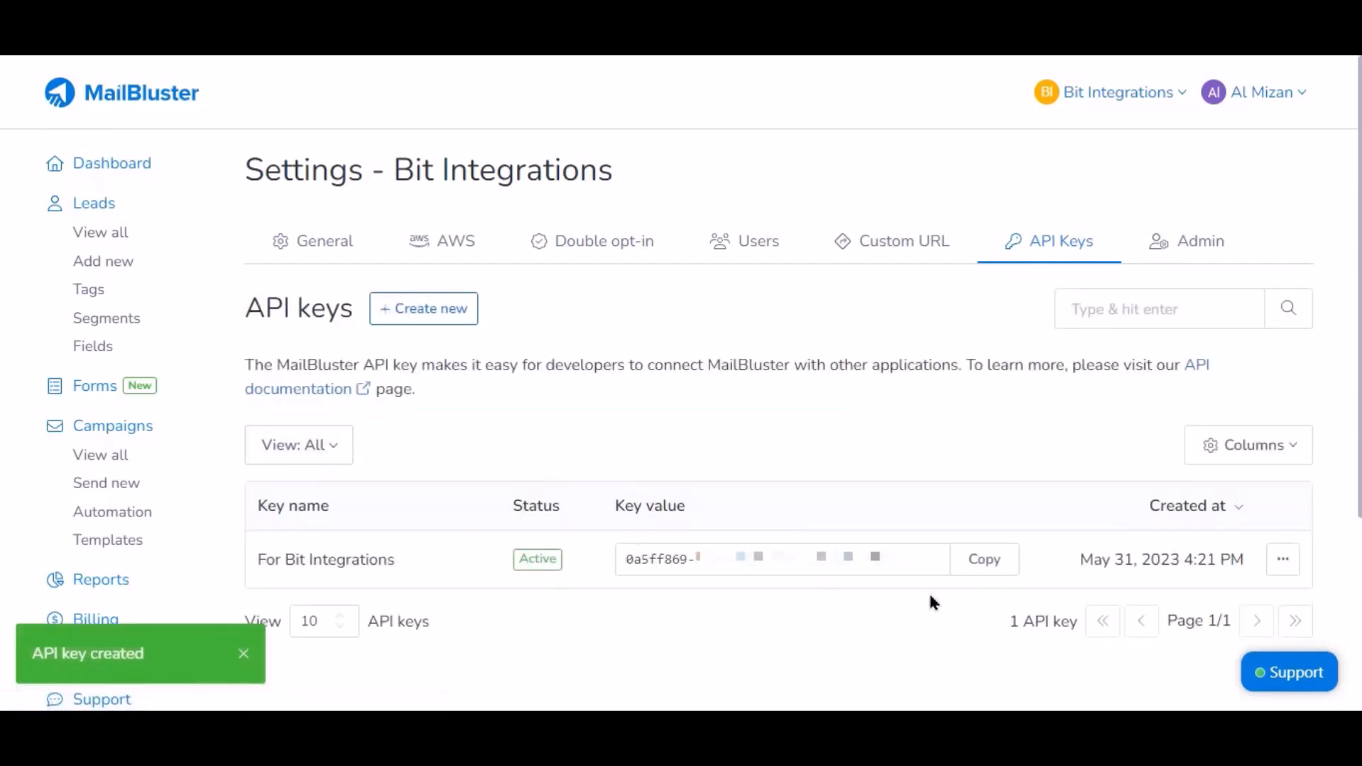
click(993, 562)
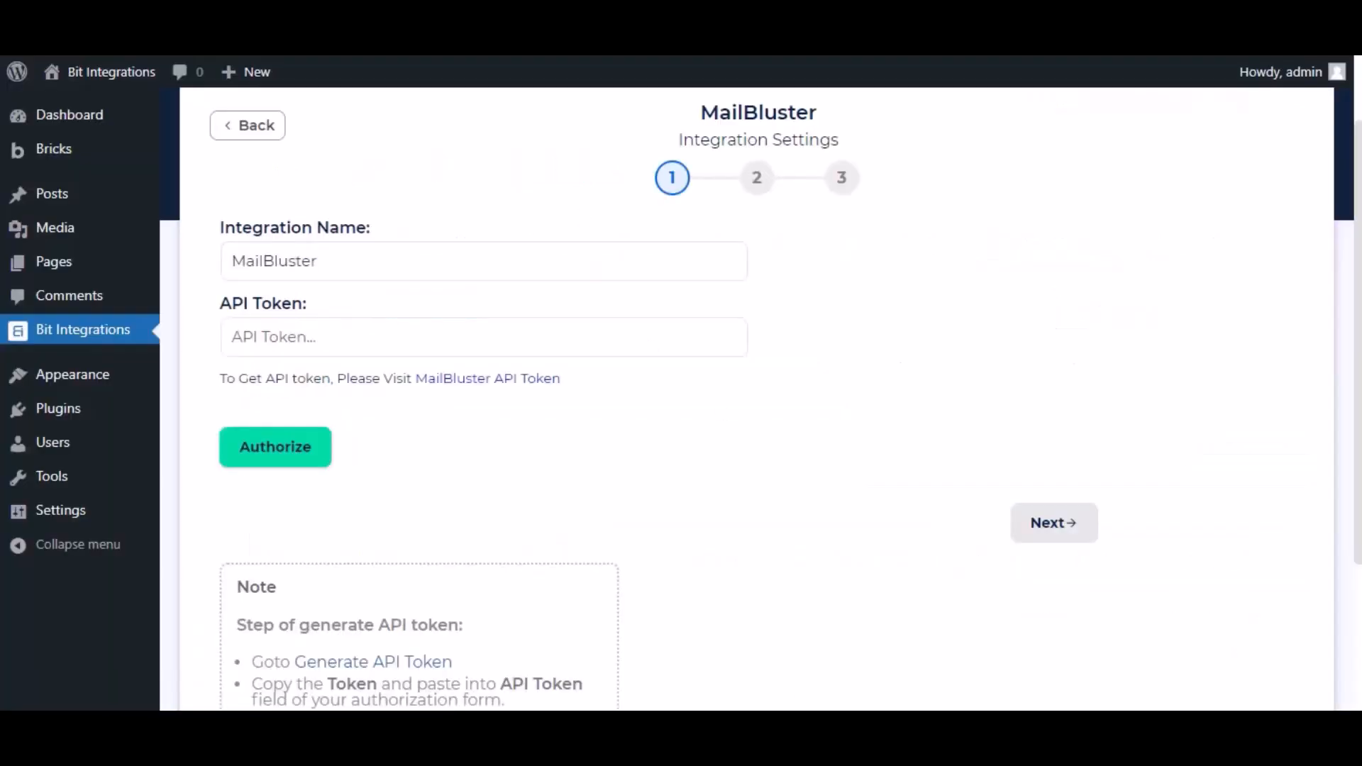
Paste the MailBluster API key as the API Token, authorize, and advance to the next step.
click(376, 329)
key(ctrl+v)
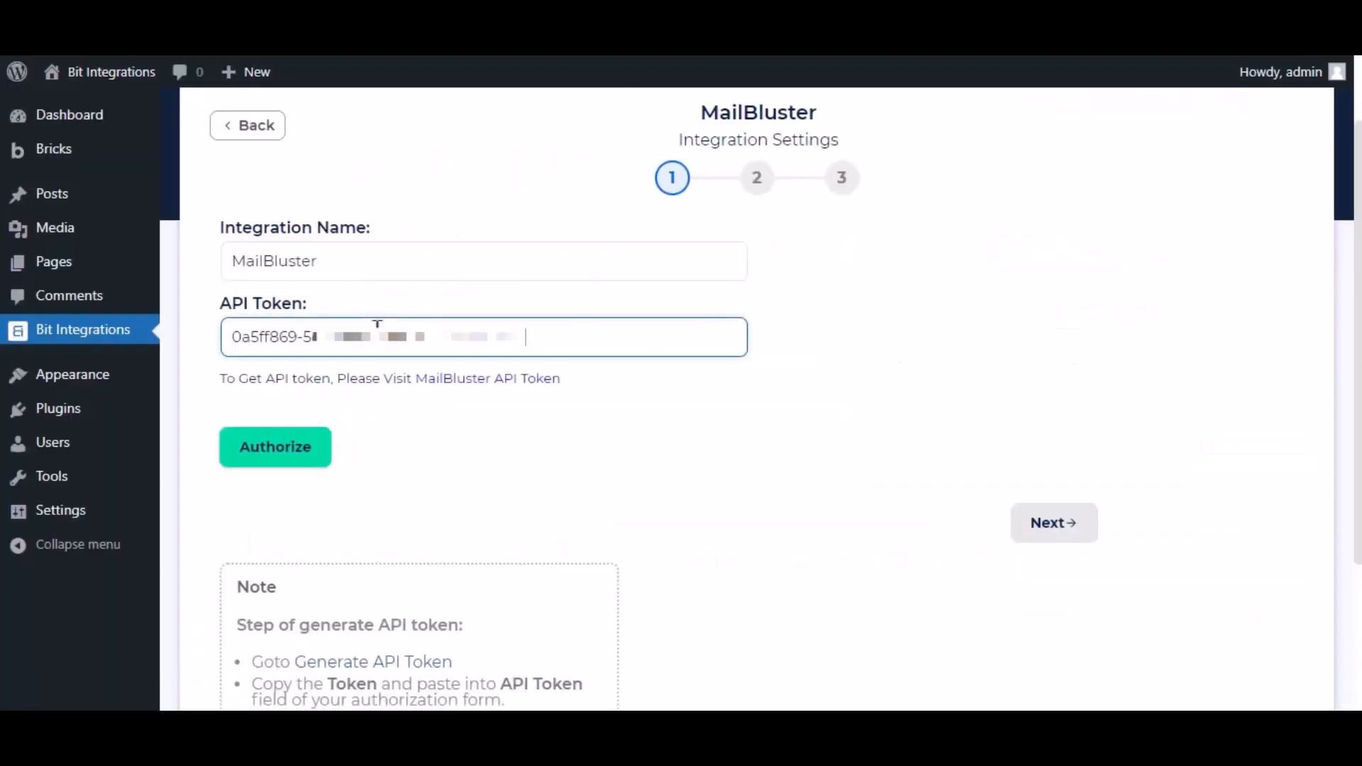
click(313, 456)
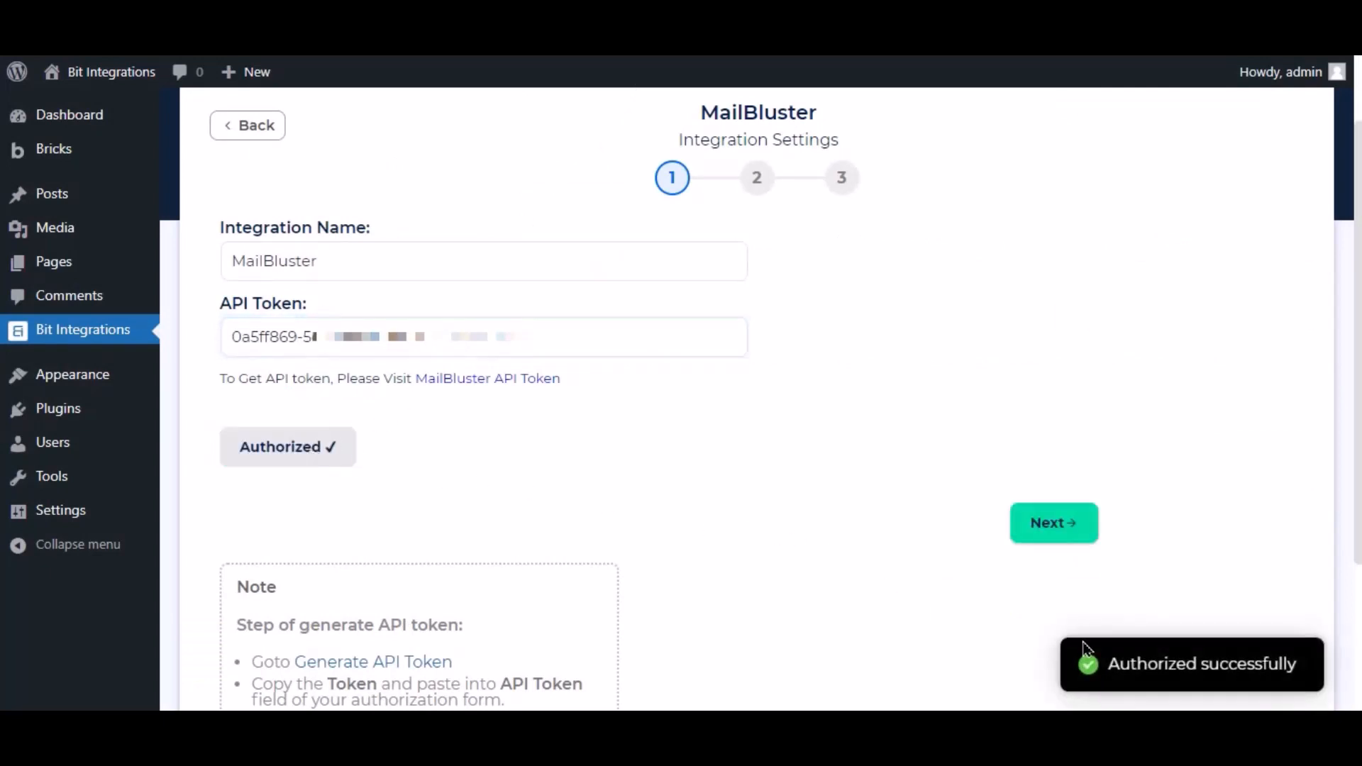
click(1055, 529)
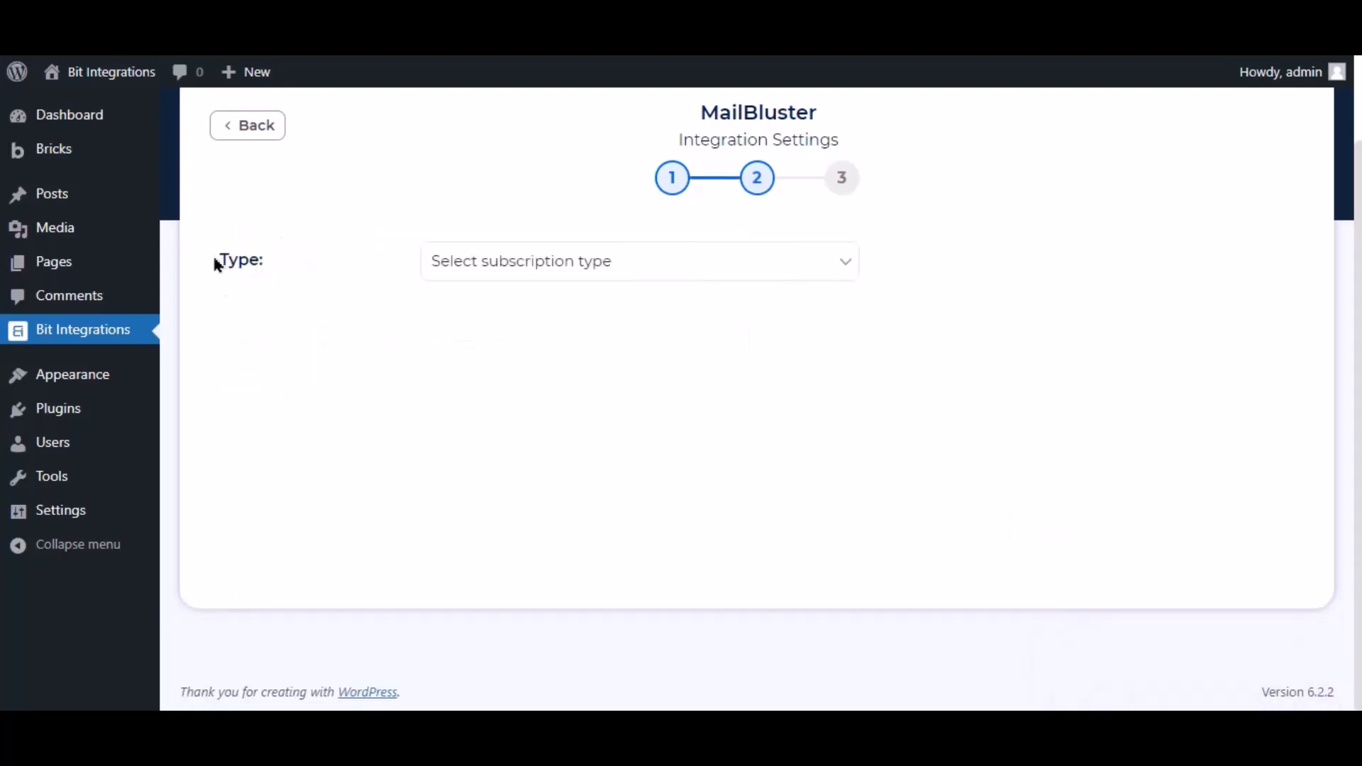
Set Type to Subscribed and map Email to Email and Name to First Name.
drag(213, 258, 268, 271)
click(319, 262)
click(501, 265)
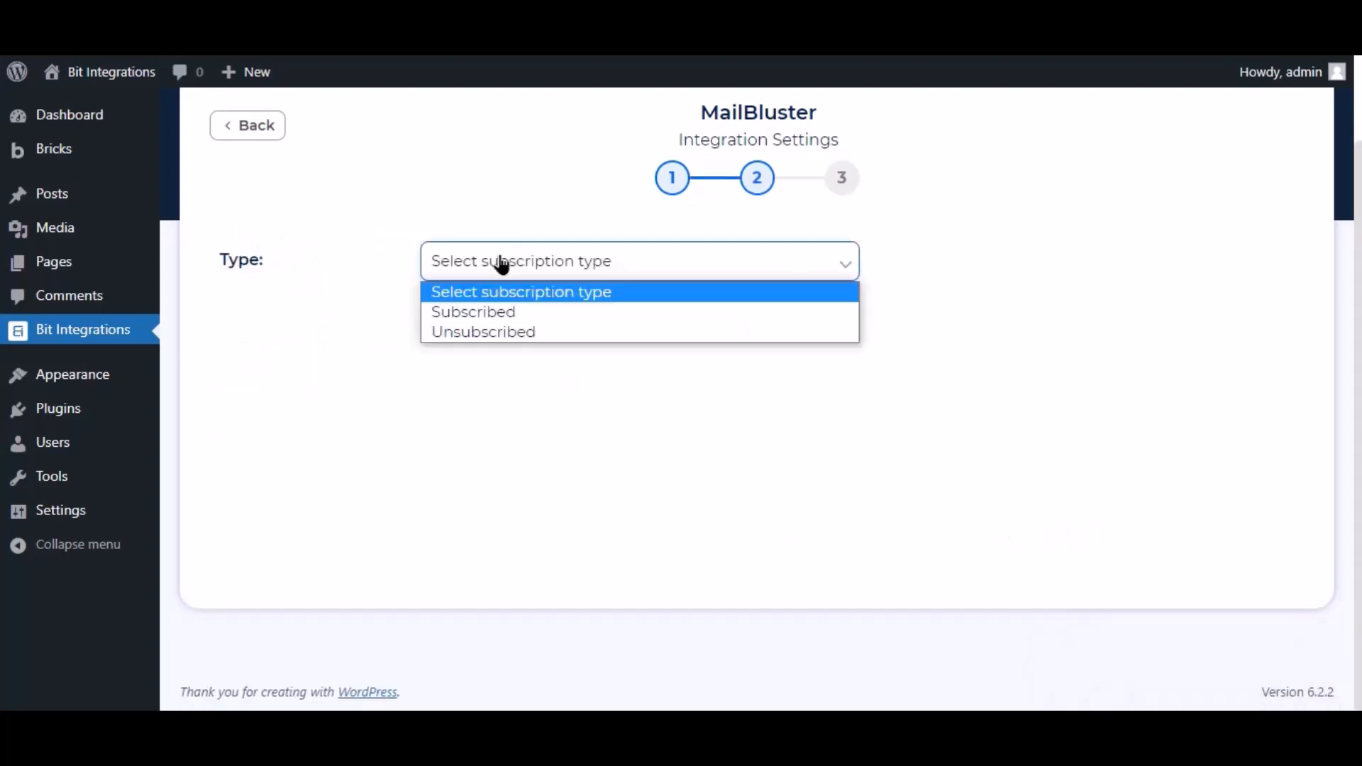
click(495, 312)
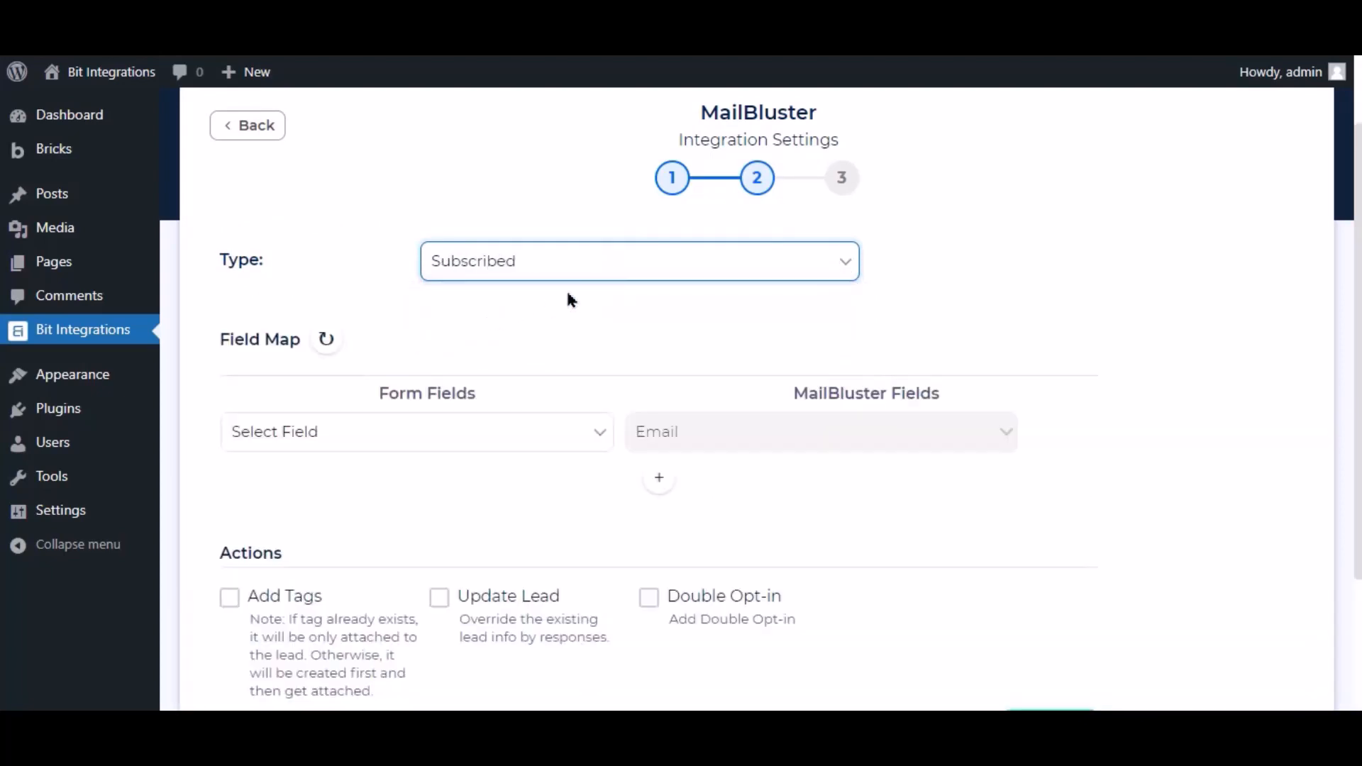
click(565, 438)
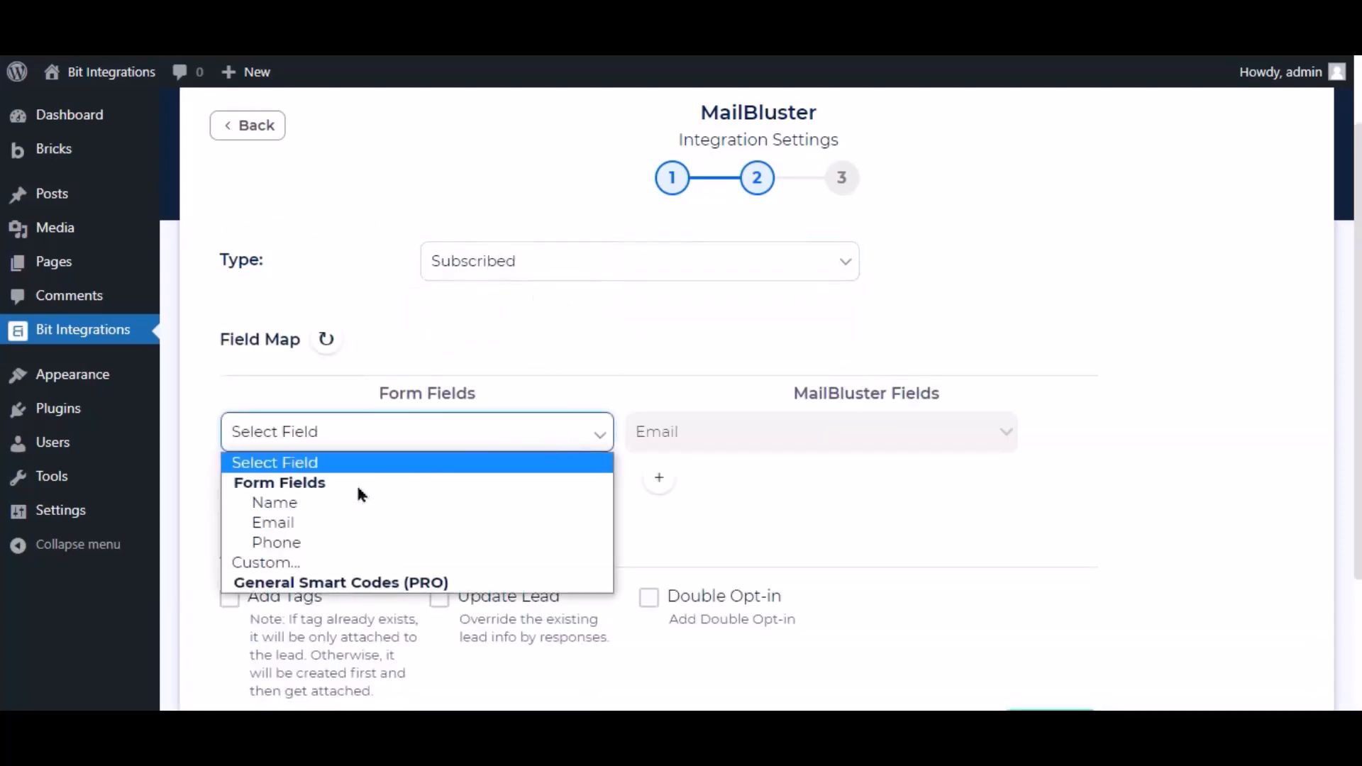
click(285, 524)
click(657, 482)
click(699, 480)
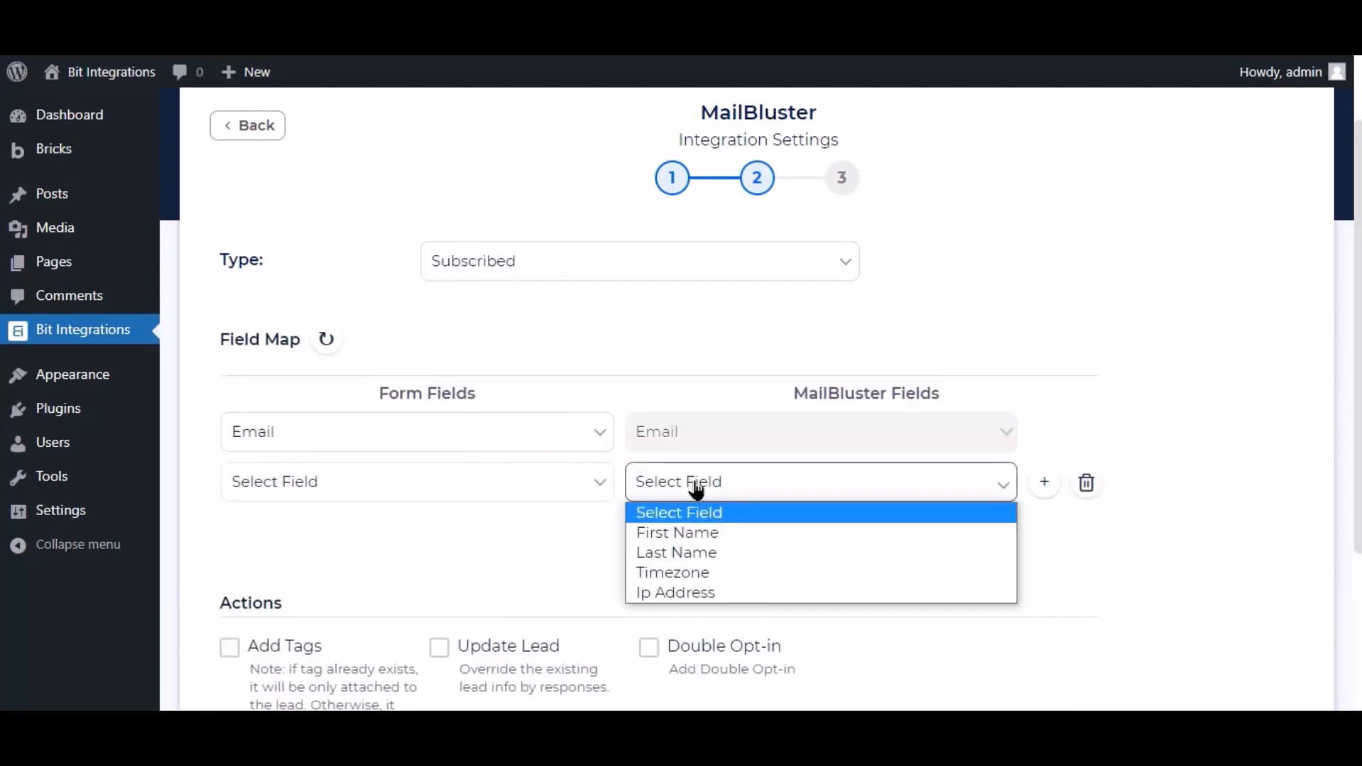
click(705, 533)
click(404, 493)
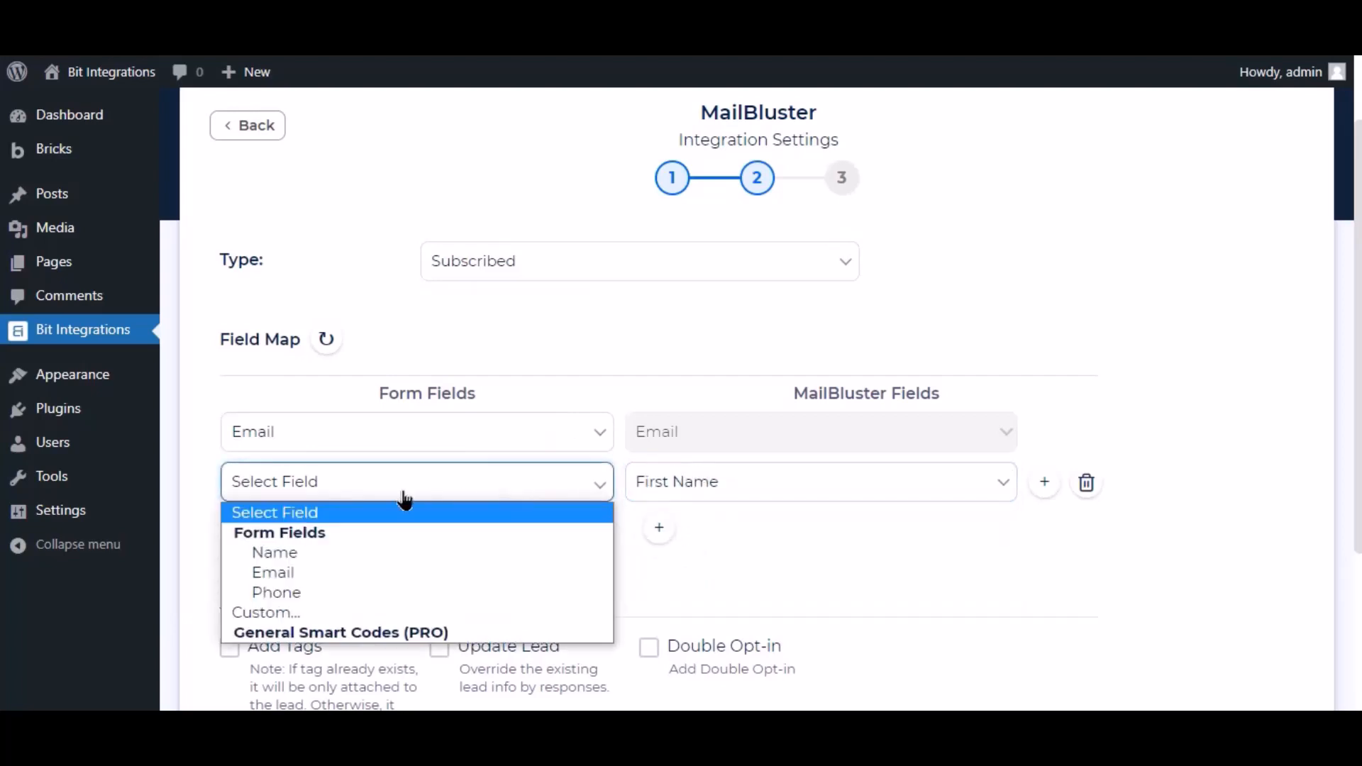
click(297, 552)
scroll(437, 522, down, 3)
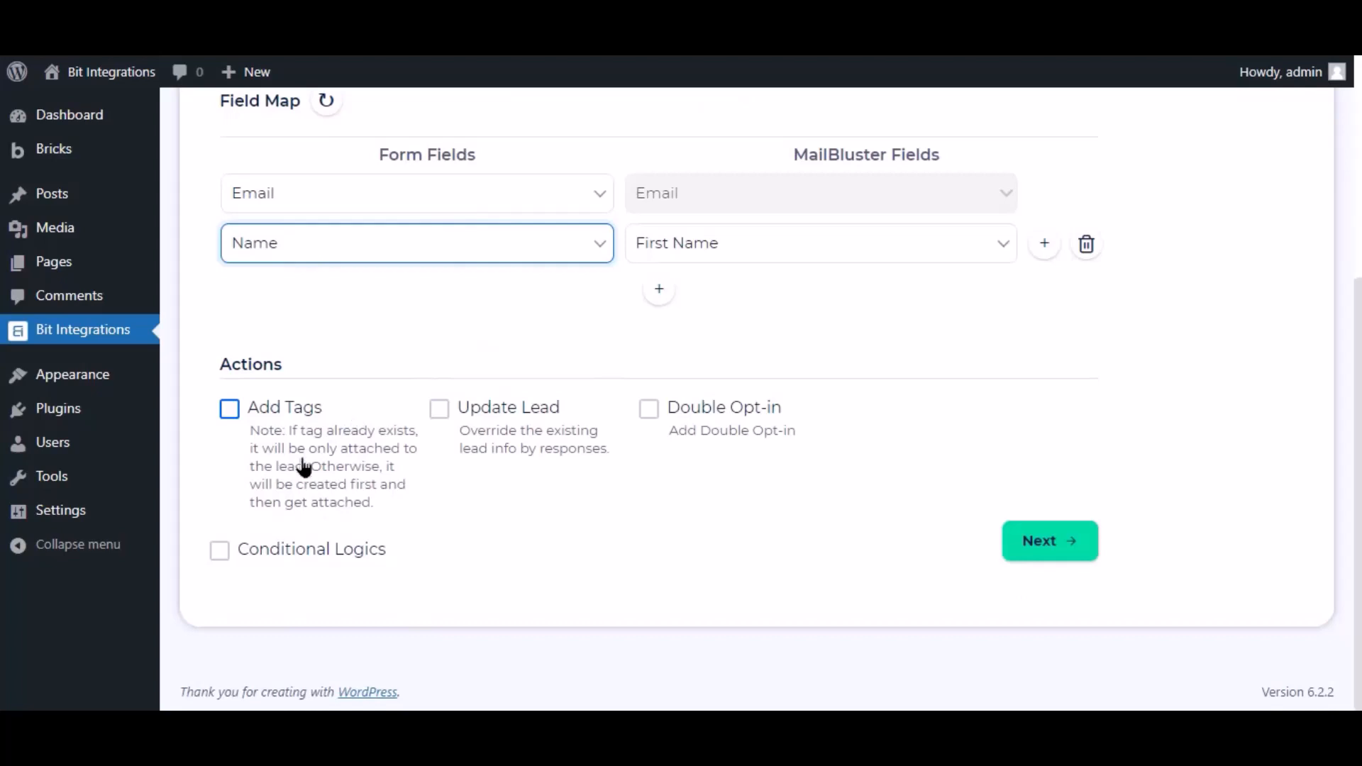
Toggle Conditional Logics on and back off, then advance to the Successfully Integrated step.
click(220, 558)
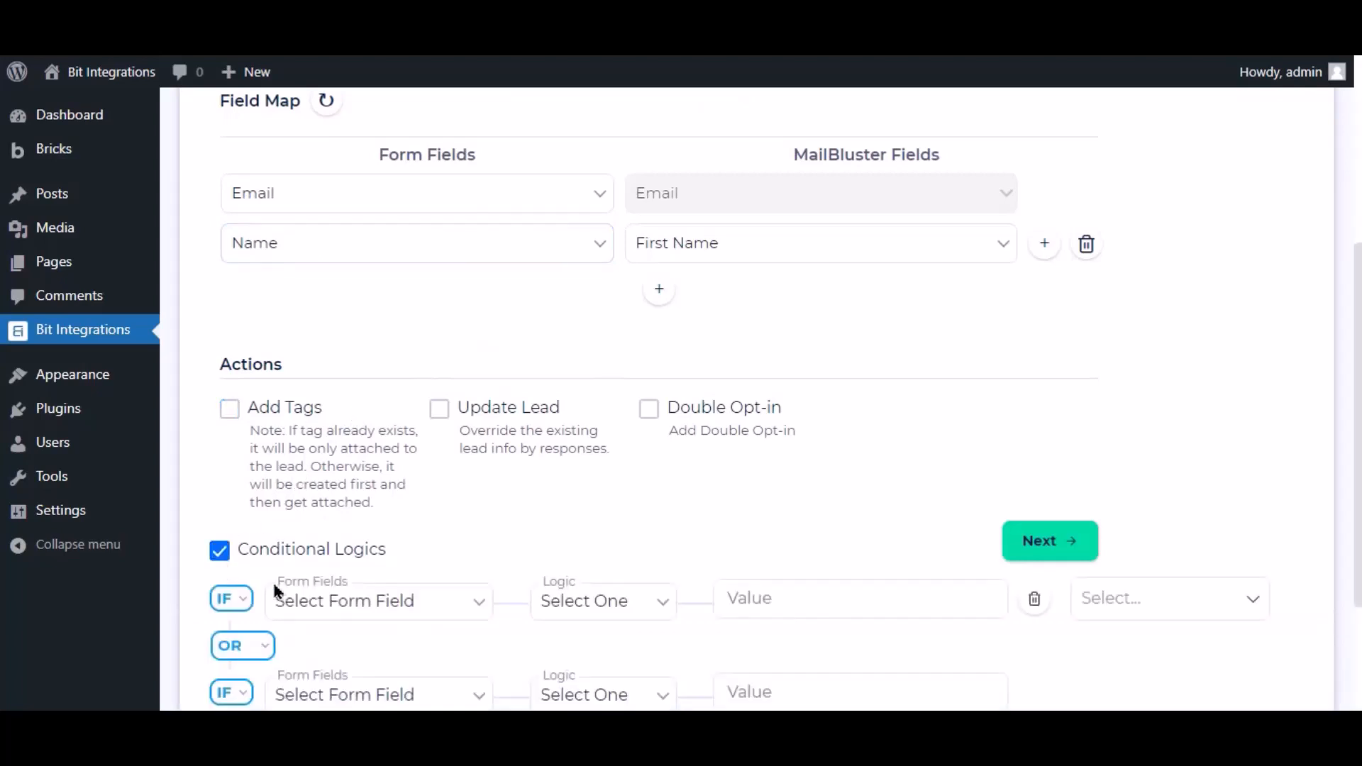
click(833, 596)
scroll(833, 596, down, 3)
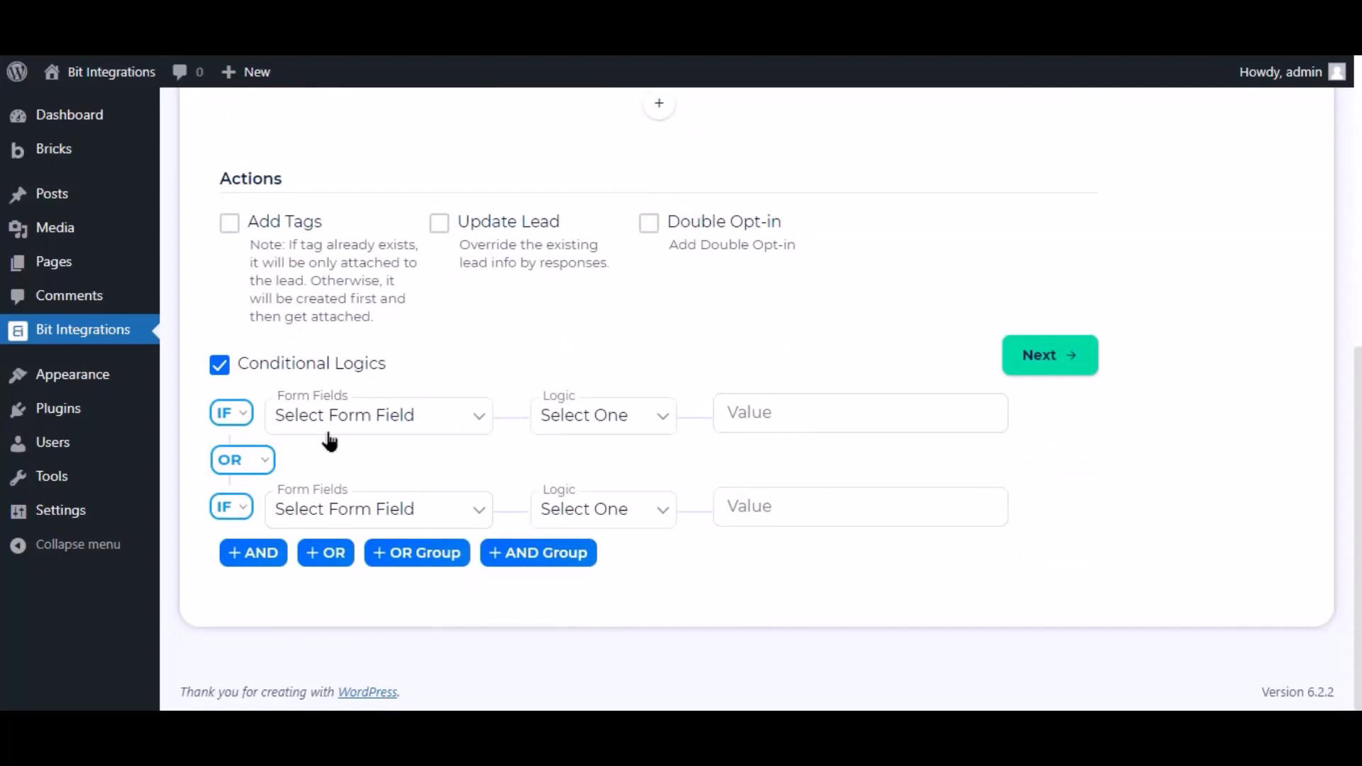
click(219, 373)
scroll(715, 462, up, 4)
scroll(775, 462, down, 1)
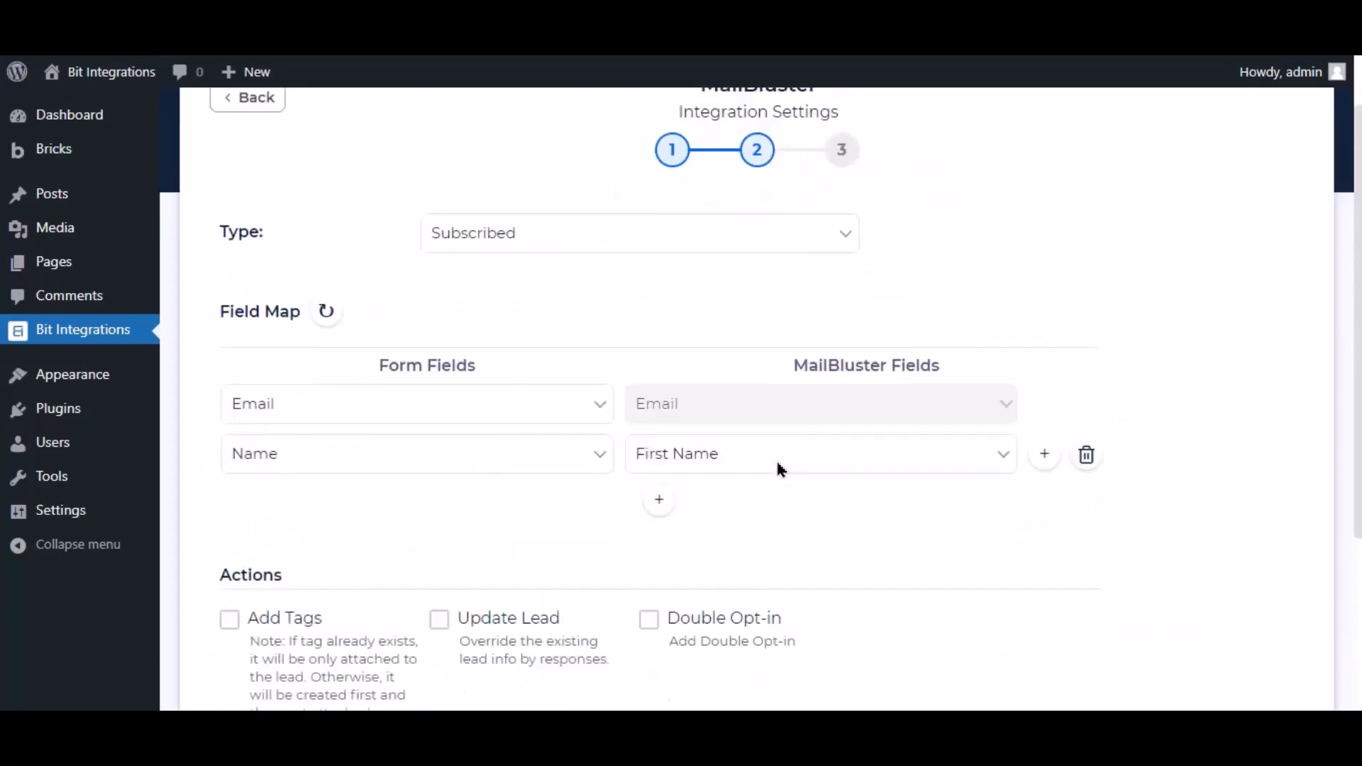
scroll(775, 458, down, 3)
click(1068, 542)
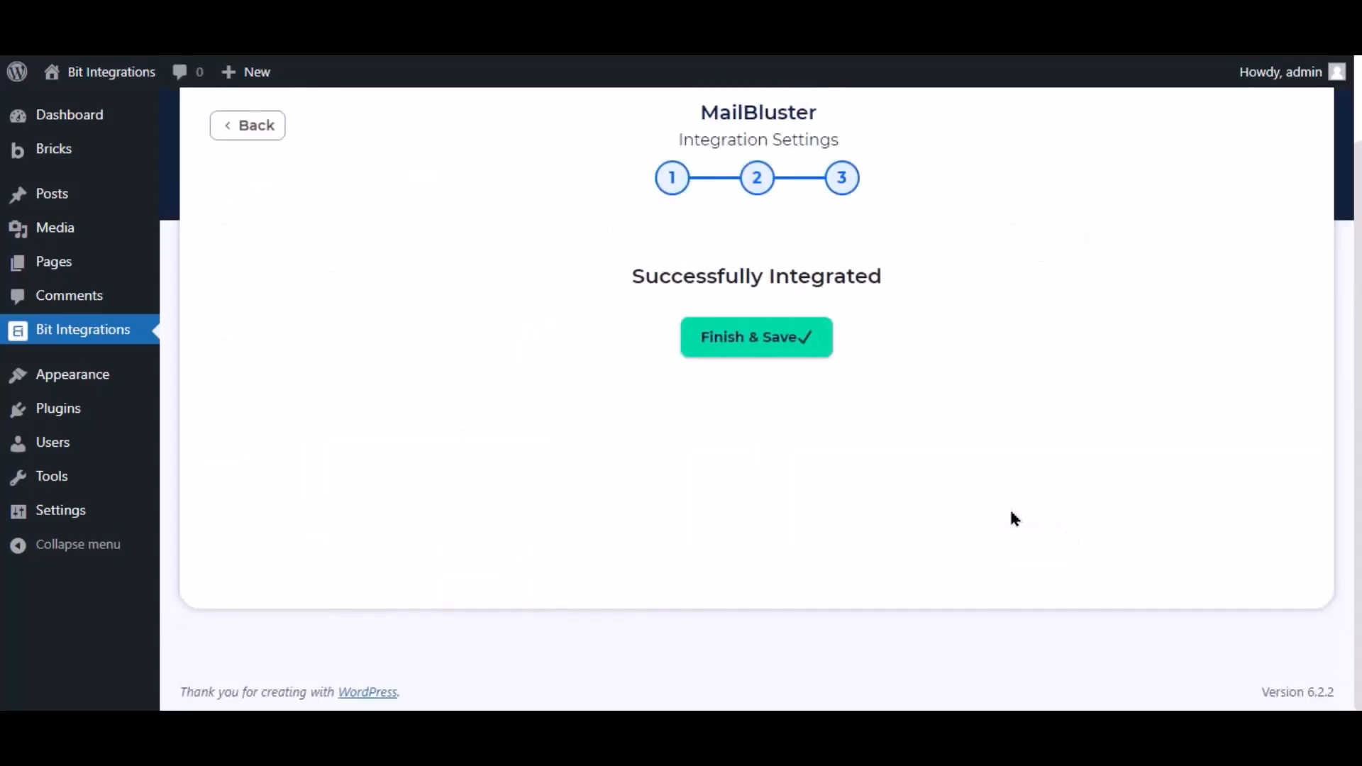
Finish and save the integration, then start a new Fluent Support ticket and search the contact's e-mail.
click(756, 347)
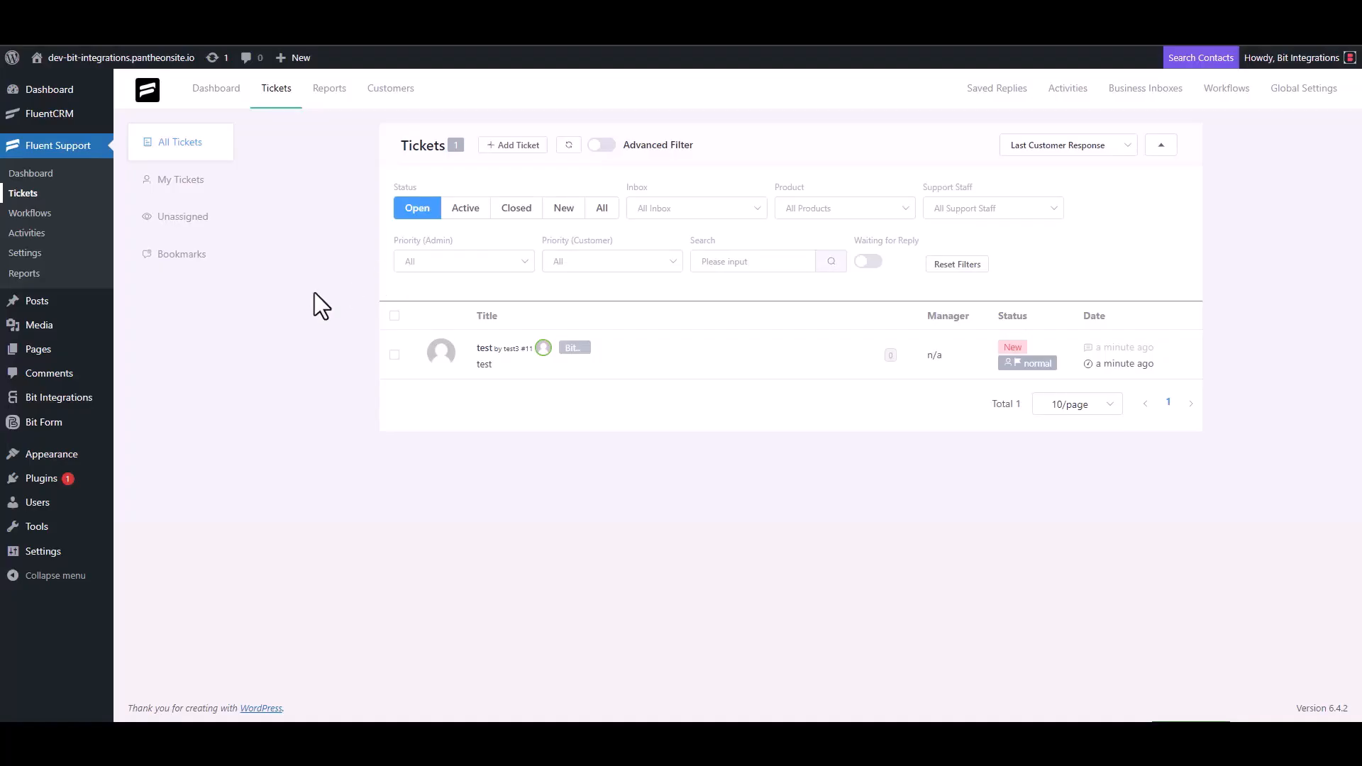
click(511, 146)
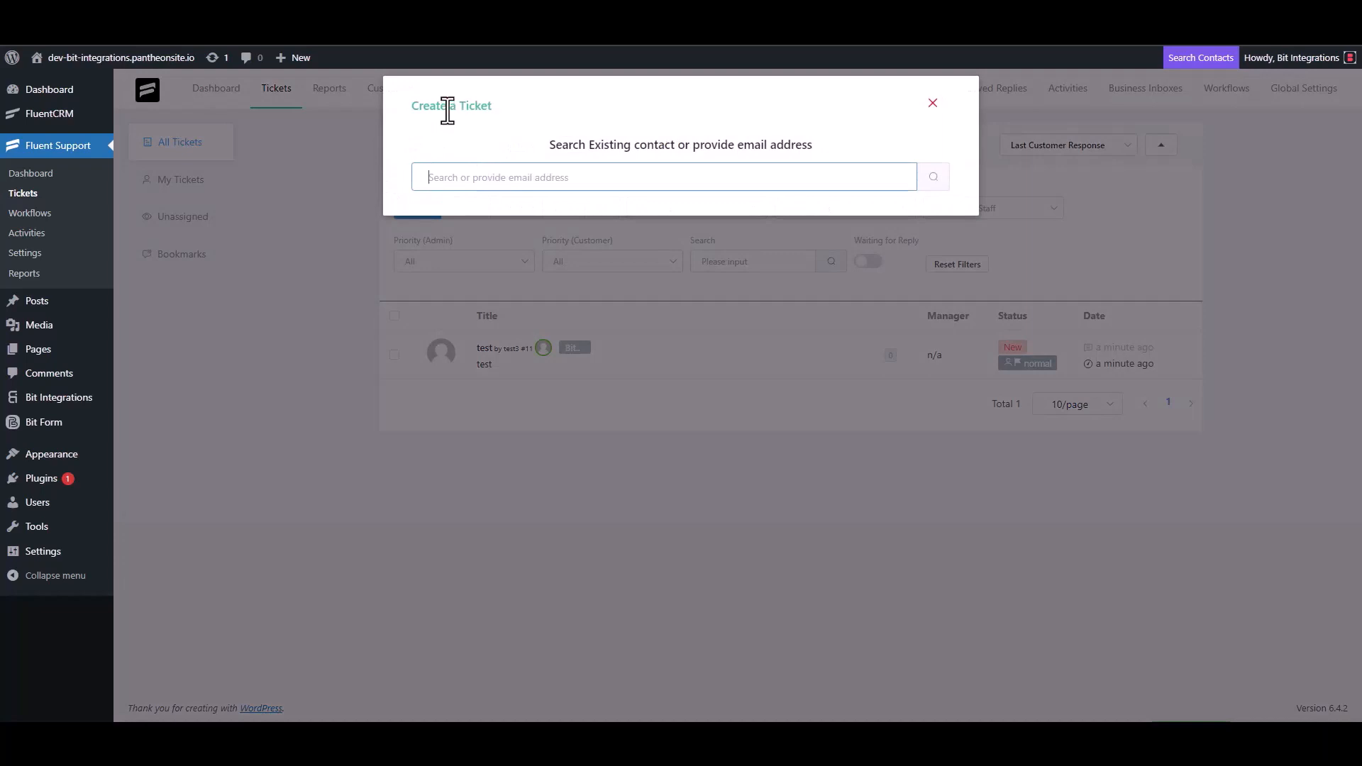
triple_click(500, 175)
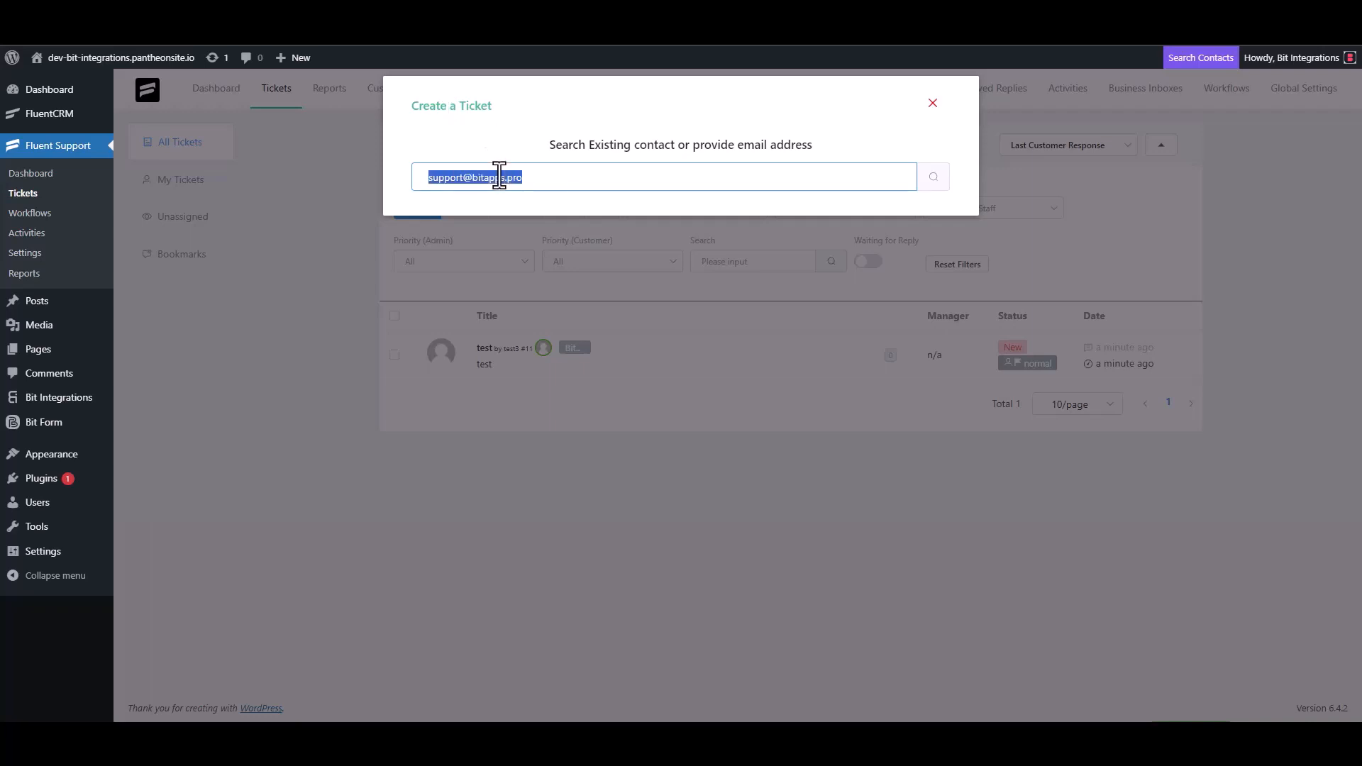
click(555, 183)
click(931, 179)
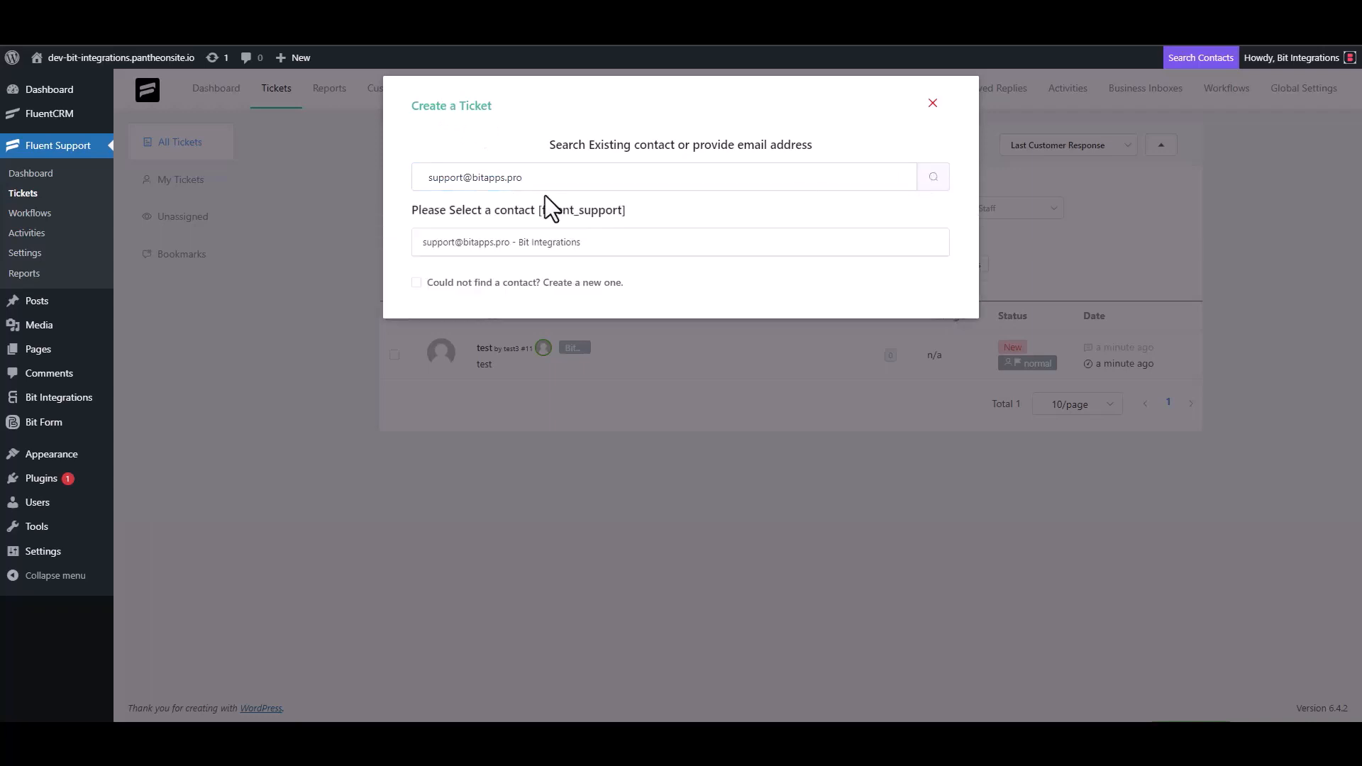
Create a new contact with first name 'Bit Integrations' and its e-mail, then continue.
click(432, 280)
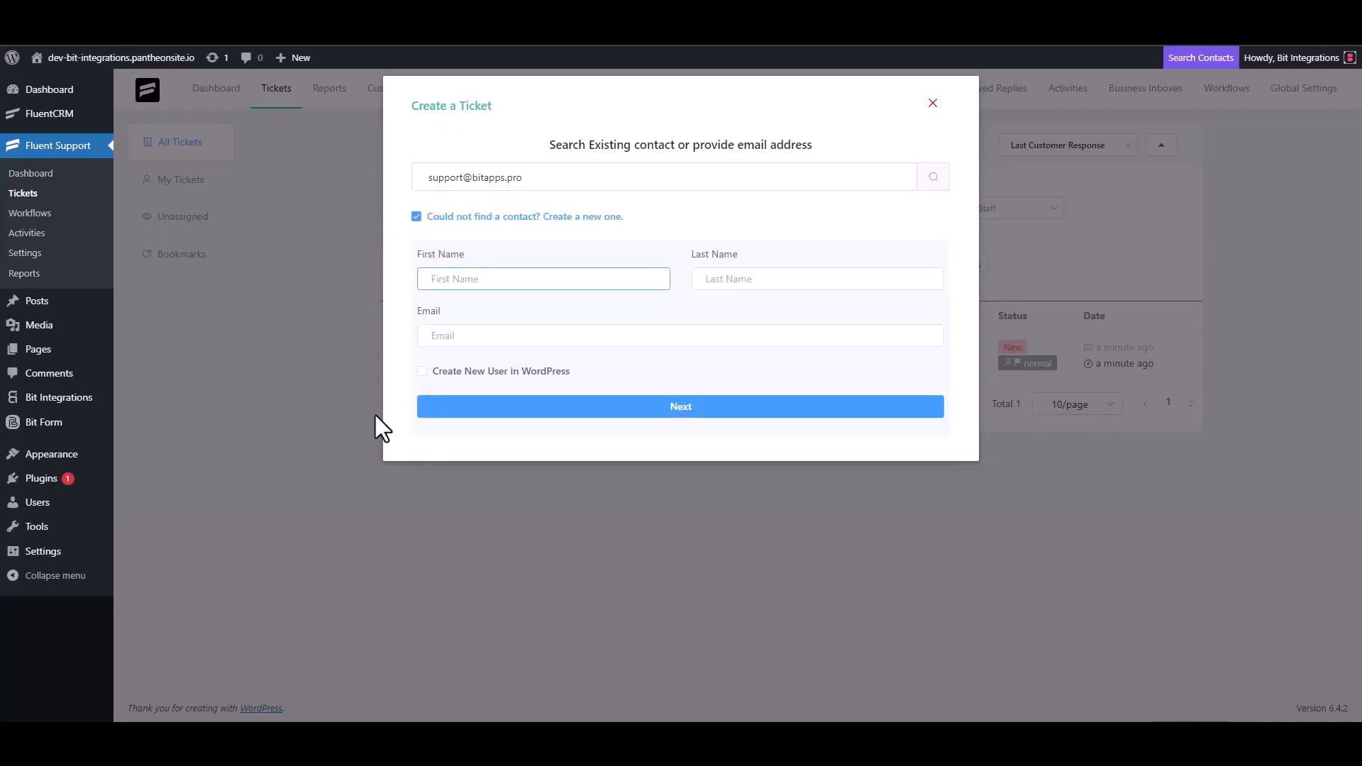
text(Bit Integrations)
click(473, 339)
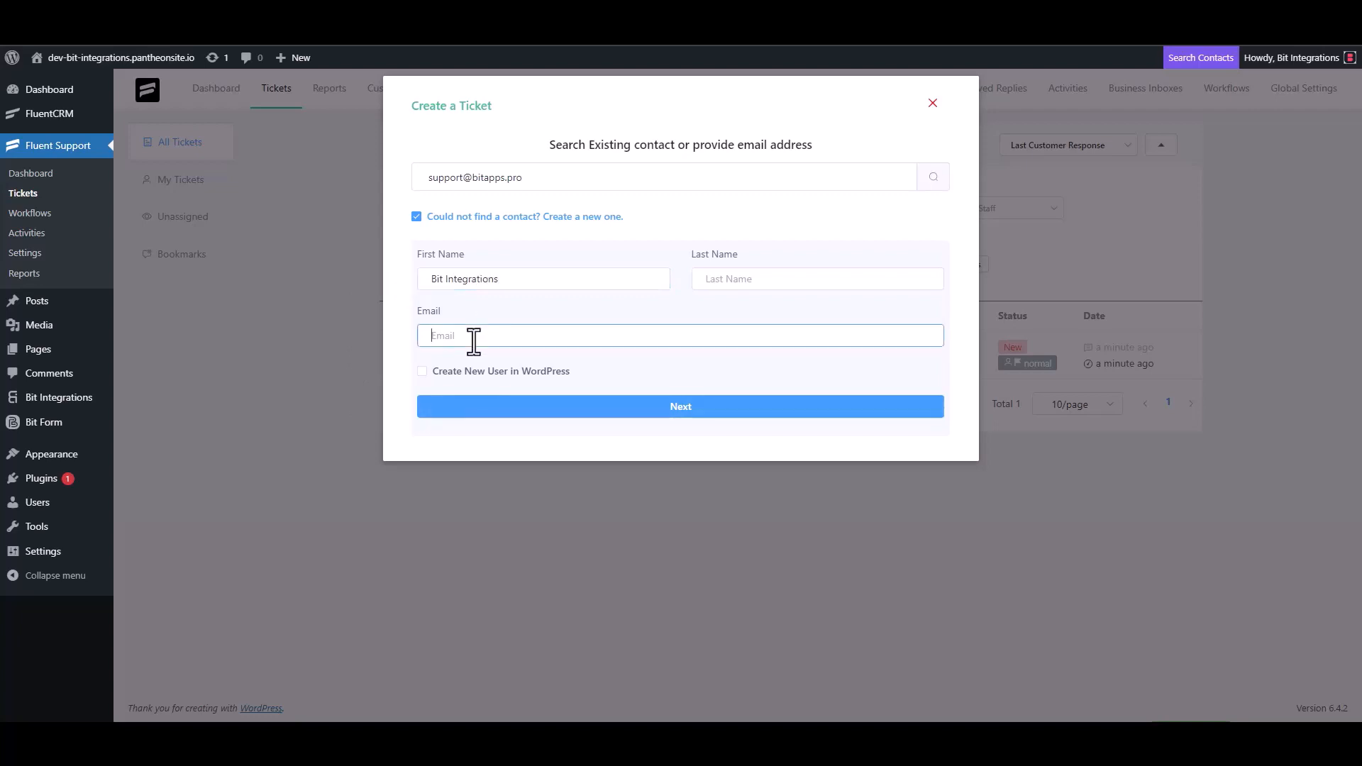
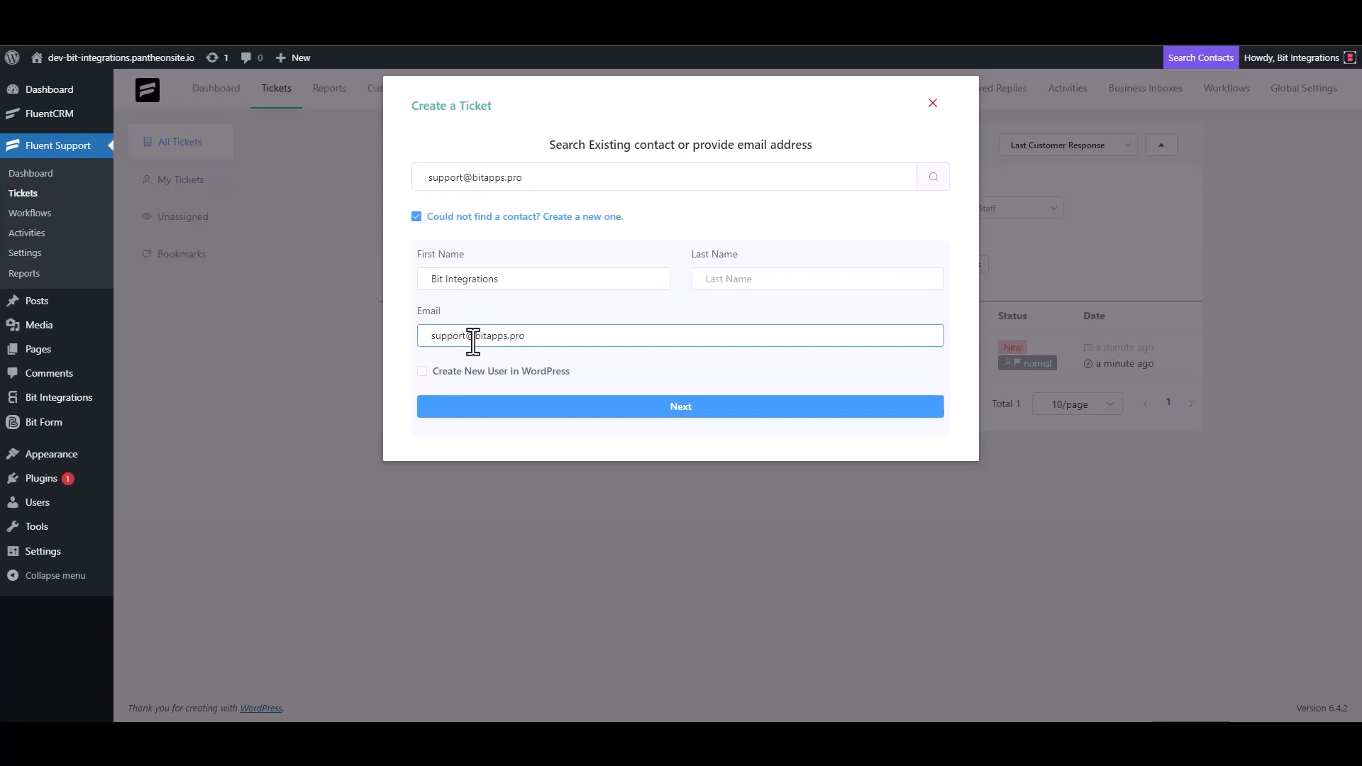
click(680, 408)
Enter placeholder text in the ticket subject and details, then clear it again.
click(493, 256)
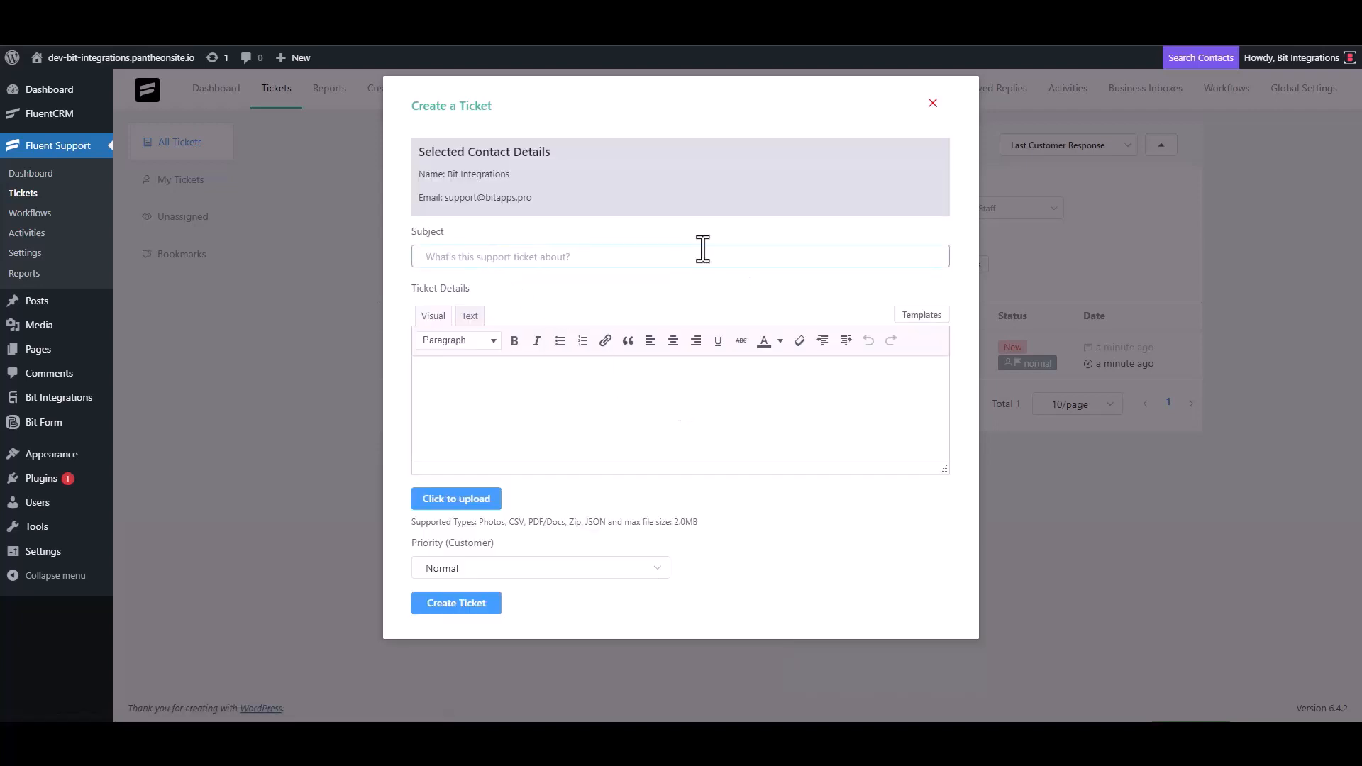
text(test)
click(471, 404)
text(t)
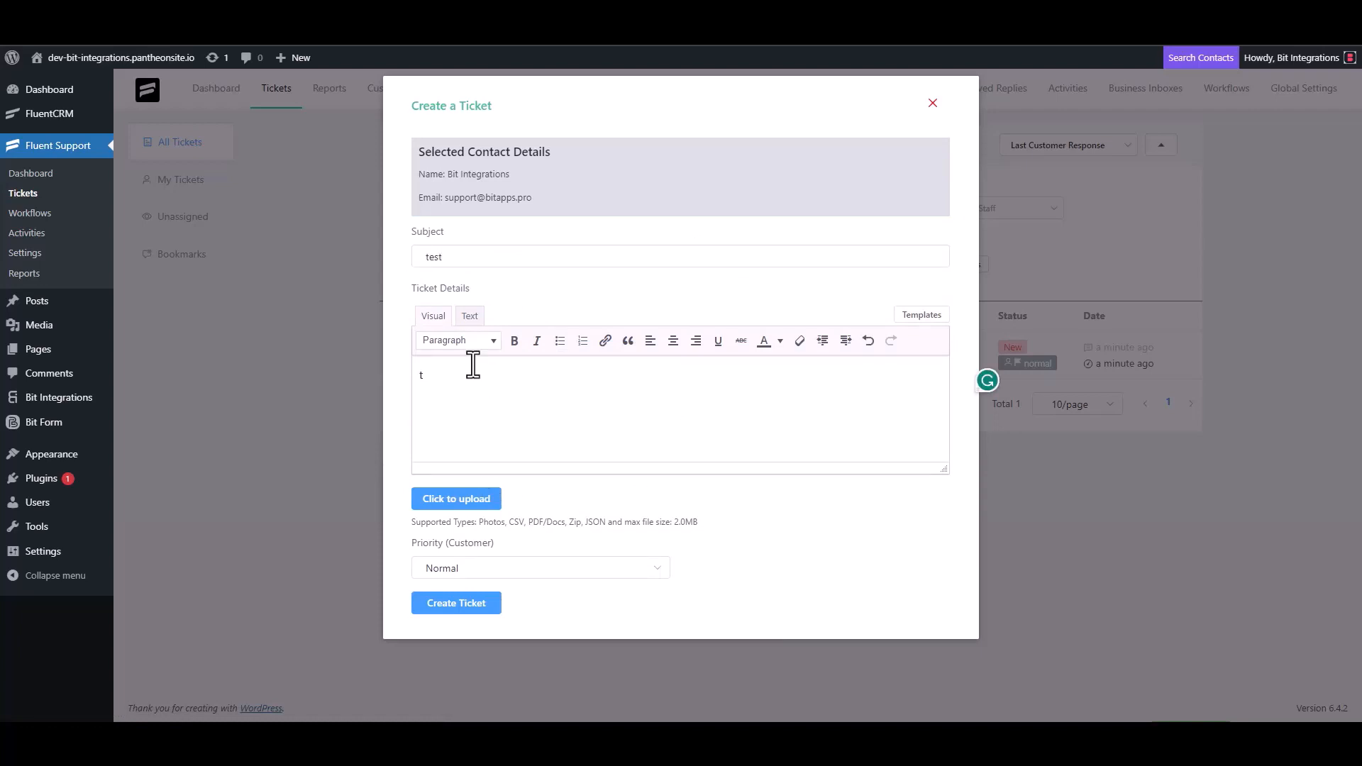
double_click(452, 257)
key(BackSpace)
click(449, 386)
key(BackSpace)
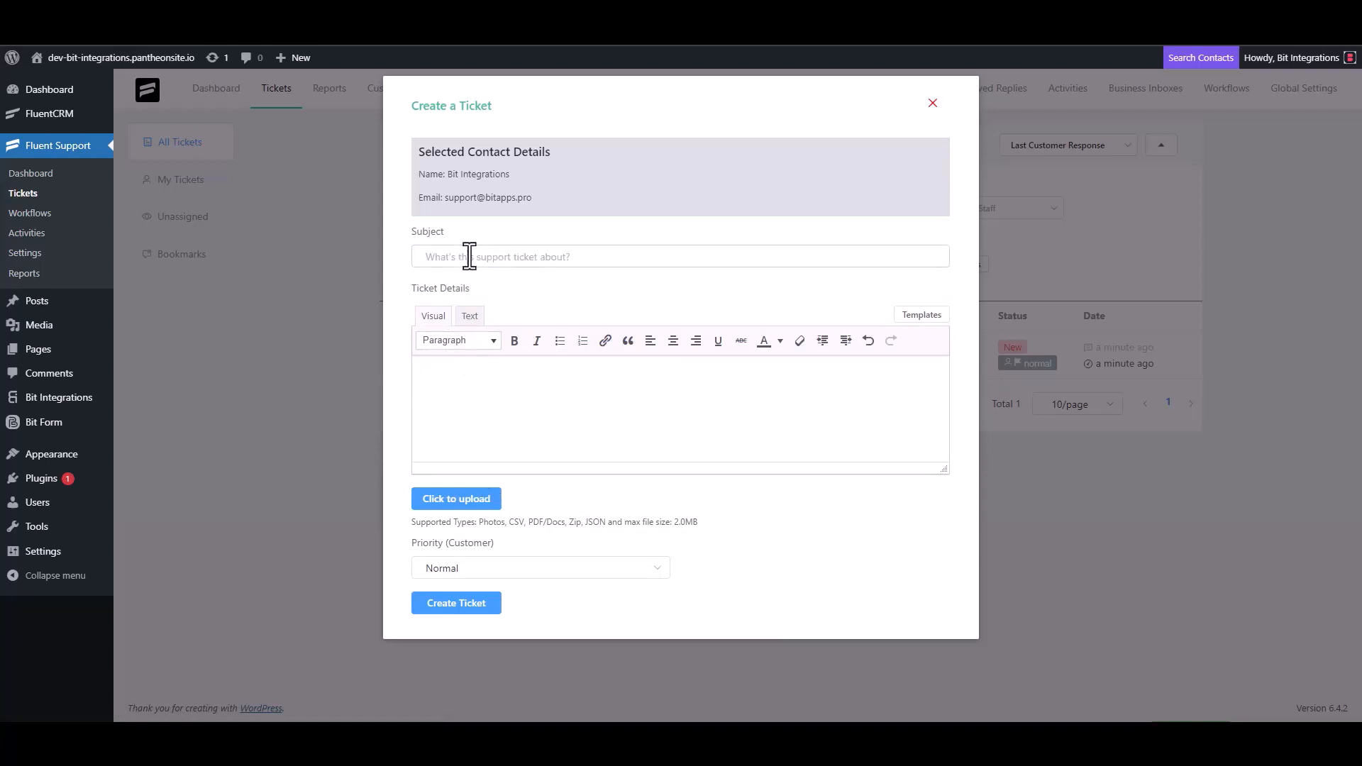
Use 'Bit Integrations' as both the subject and details, and create the ticket.
click(465, 256)
text(Bit In)
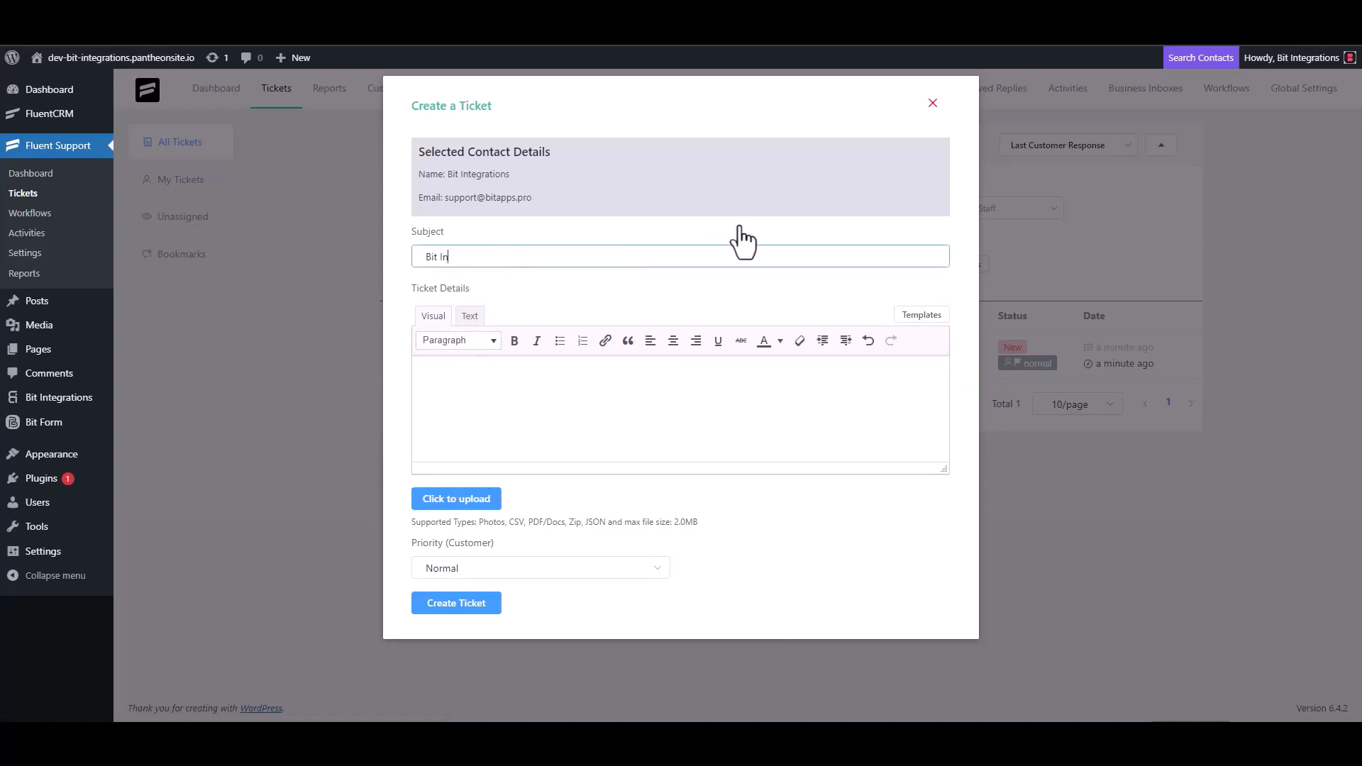
text(tegrations)
key(ctrl+a)
key(ctrl+c)
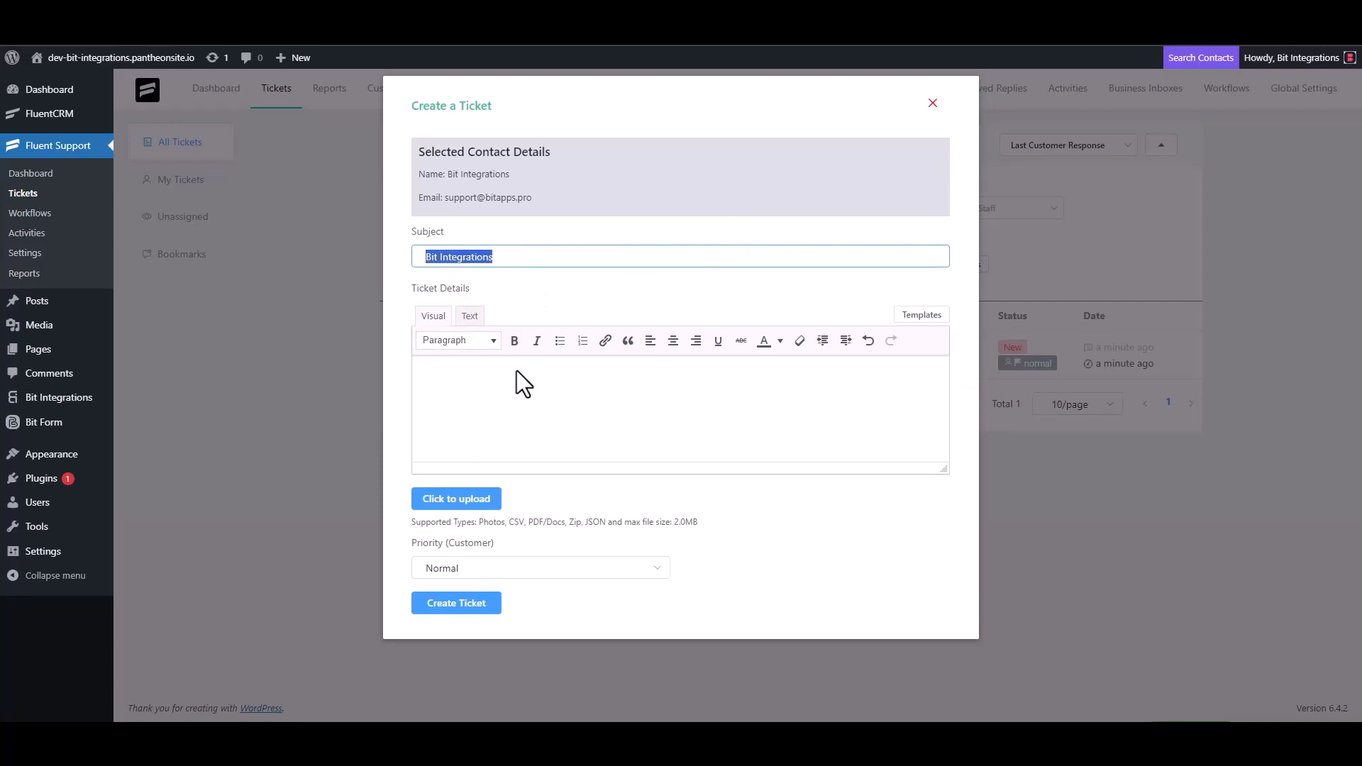
click(486, 374)
key(ctrl+v)
click(469, 606)
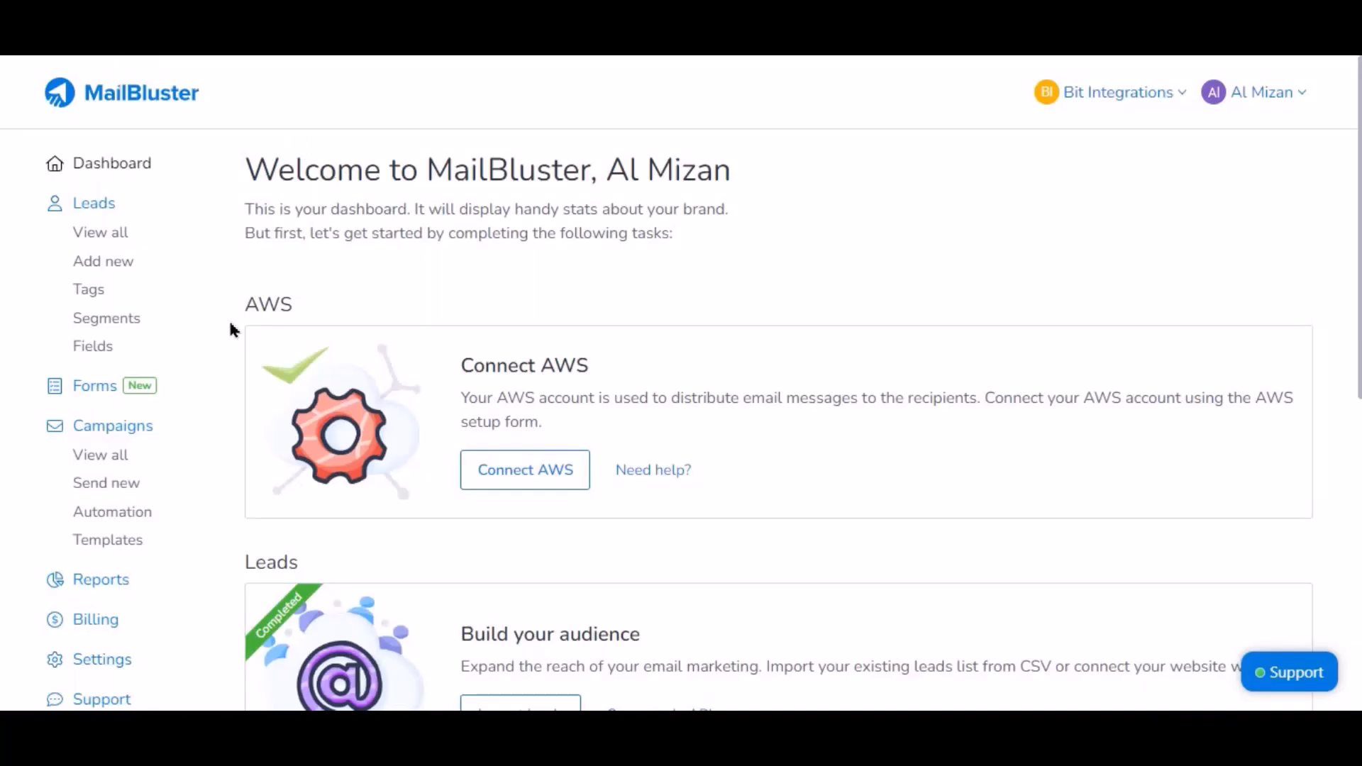
Open MailBluster's full Leads list to look for the lead created from the test ticket.
click(105, 234)
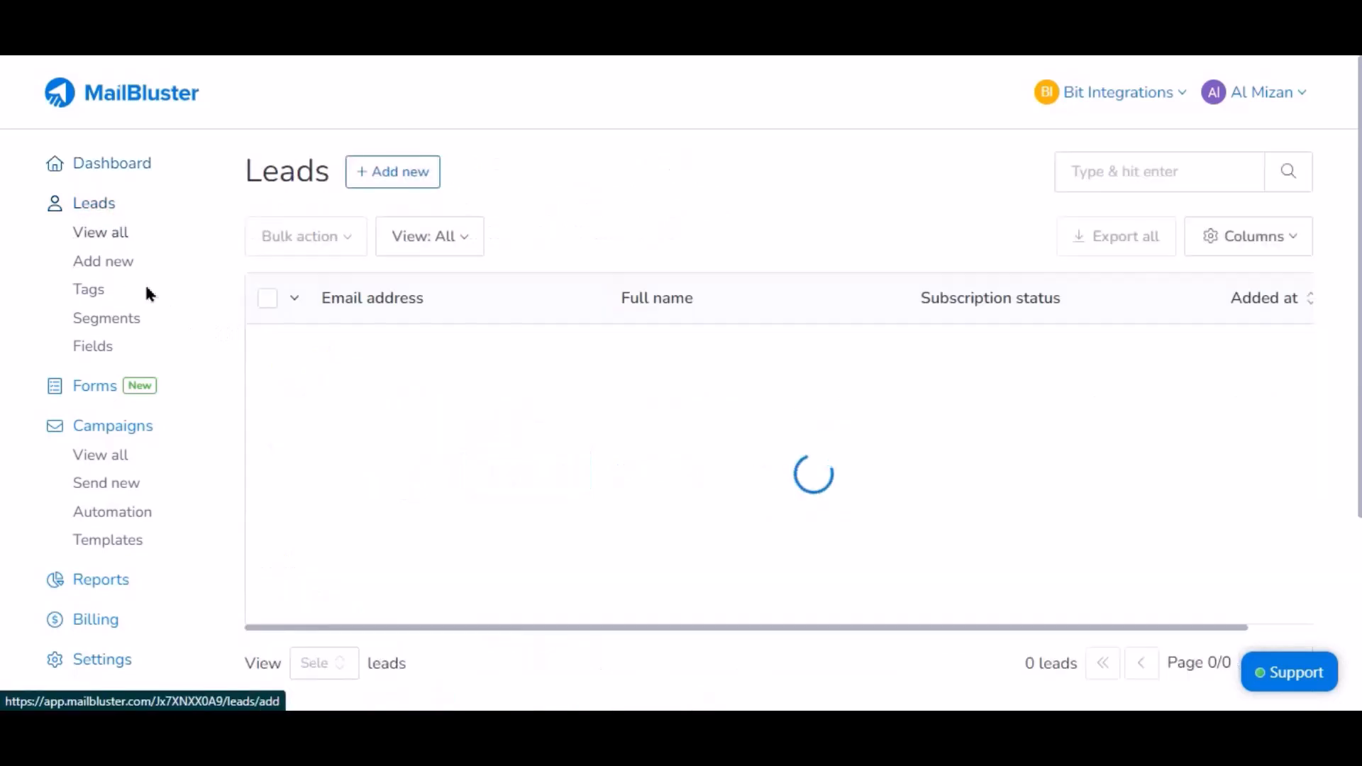